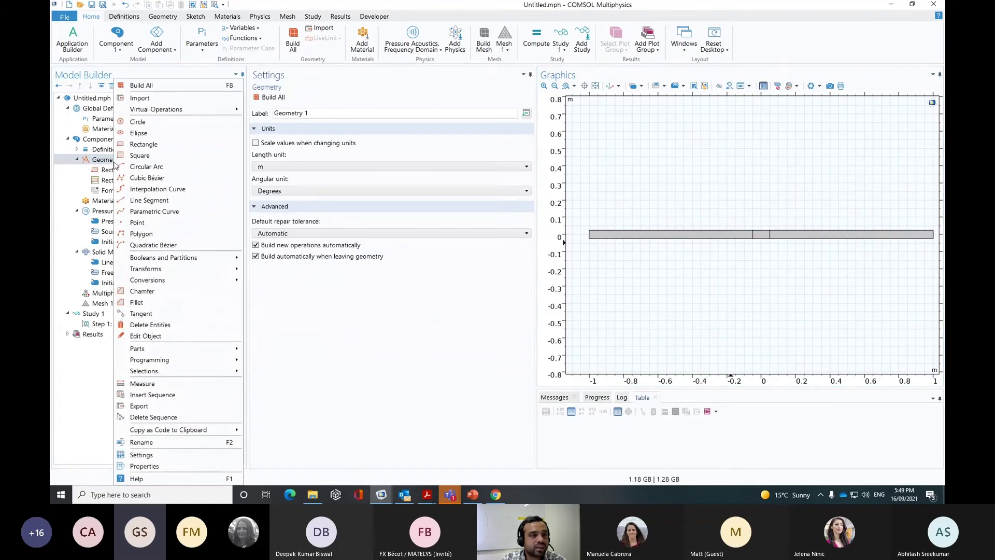
Step: Add a solid circle of radius a, centred at the origin, to the geometry and build it
click(150, 121)
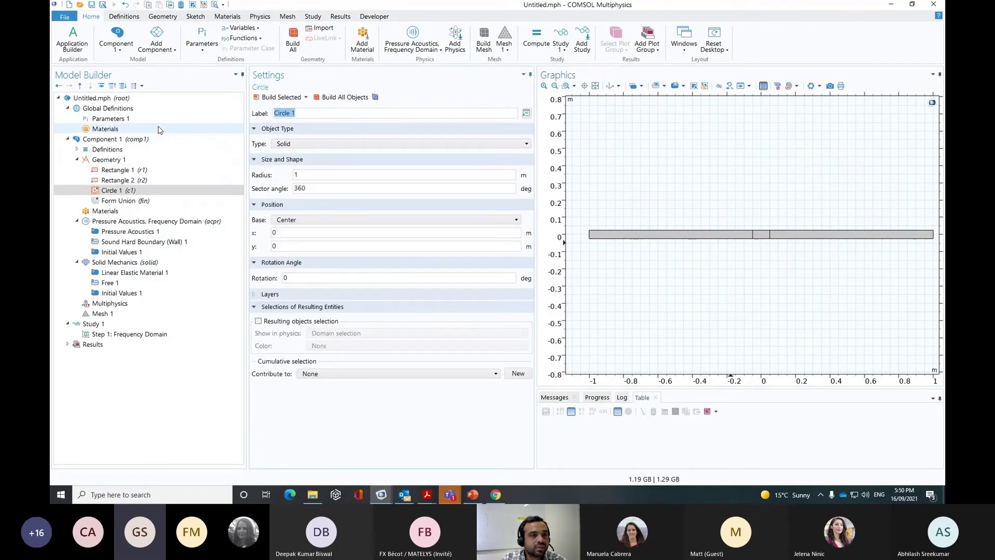
double_click(294, 176)
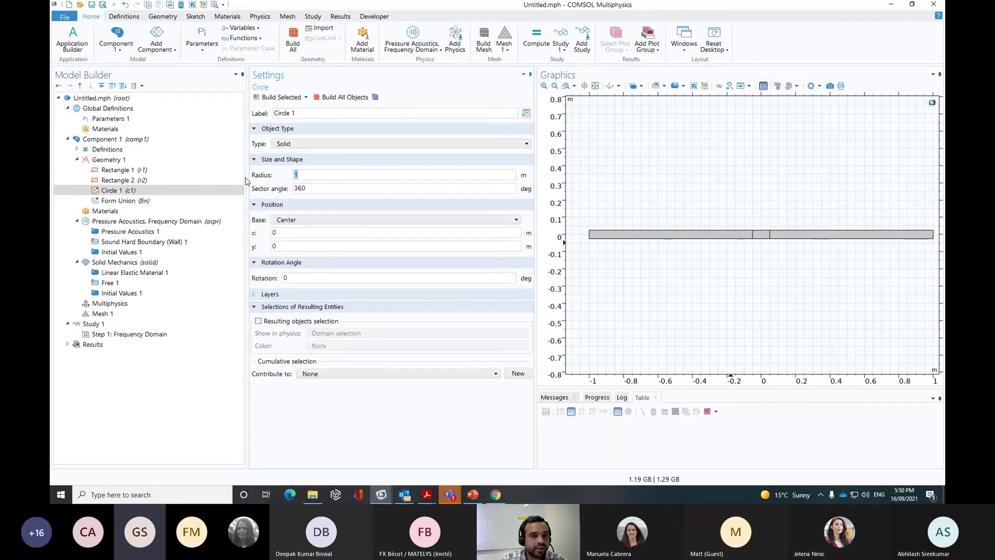
text(a)
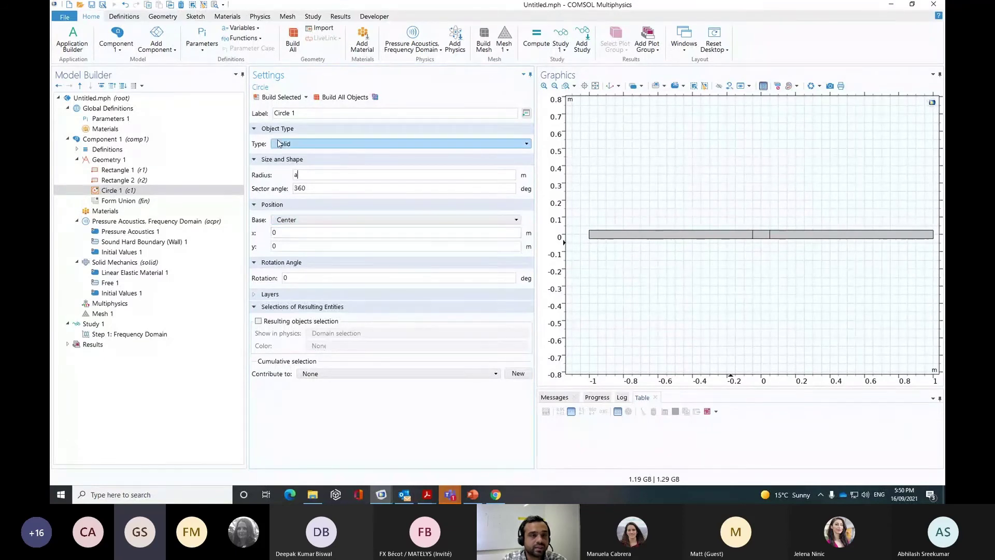
click(283, 100)
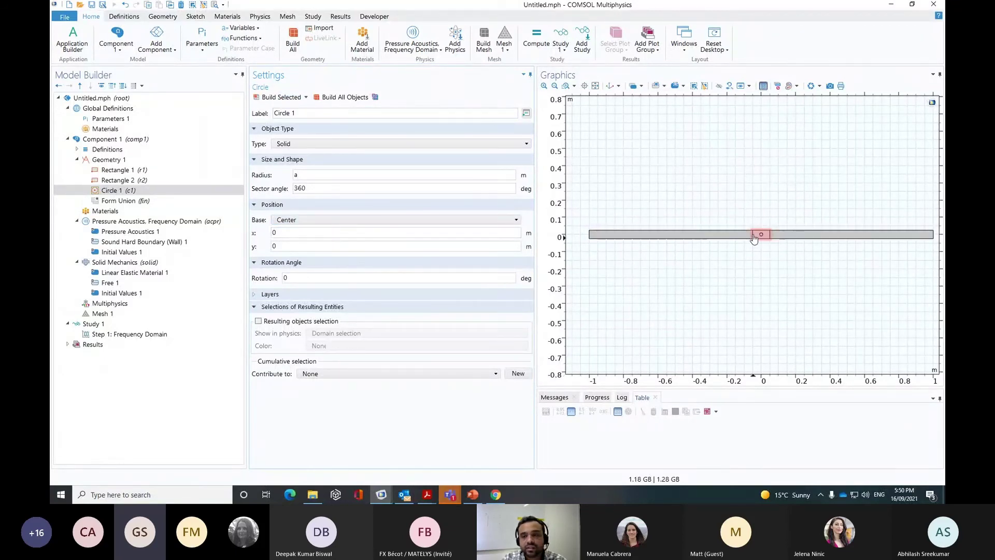
scroll(684, 142, up, 5)
scroll(798, 222, up, 3)
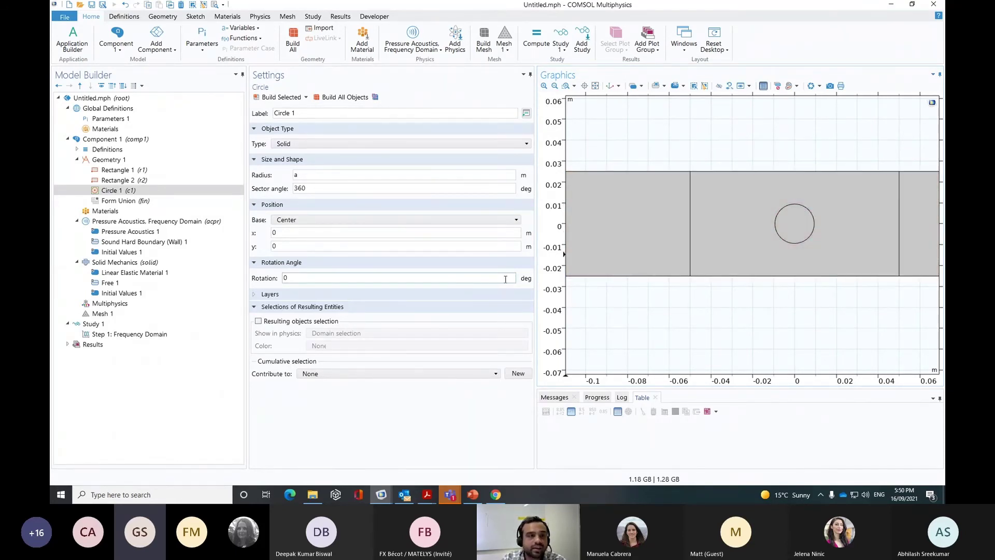
Step: Create a Difference that subtracts circle c1 from rectangles r1 and r2, and build it
click(109, 160)
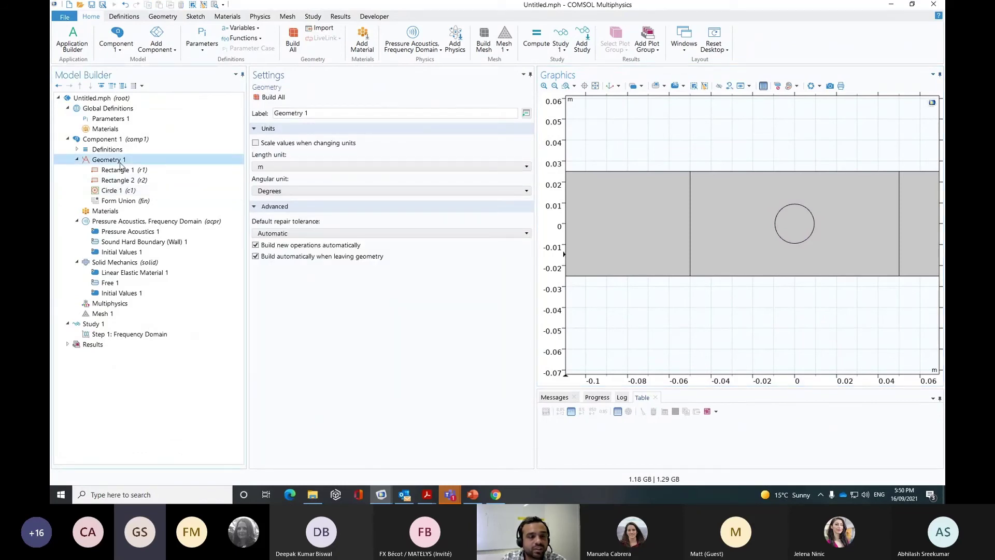
right_click(120, 164)
mouse_move(192, 217)
click(272, 277)
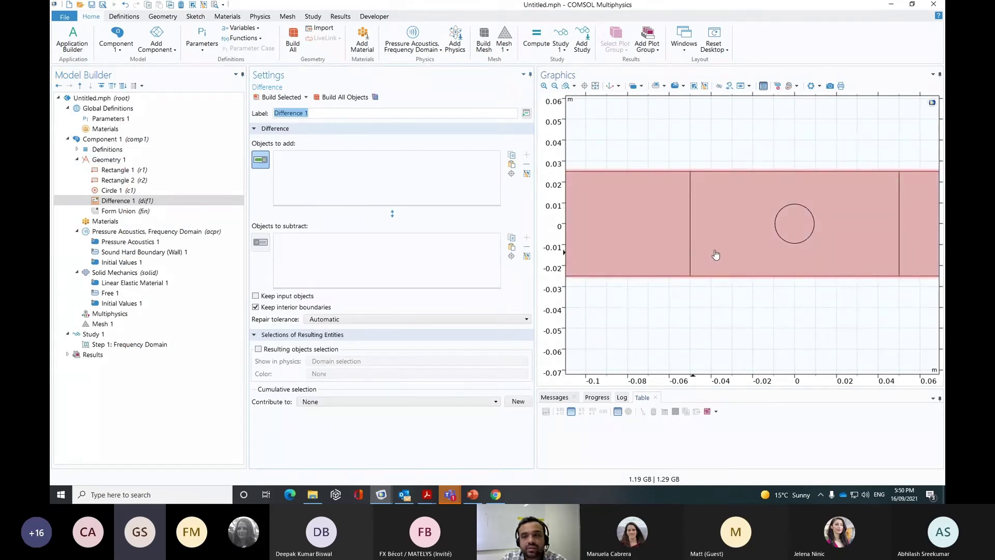
click(799, 244)
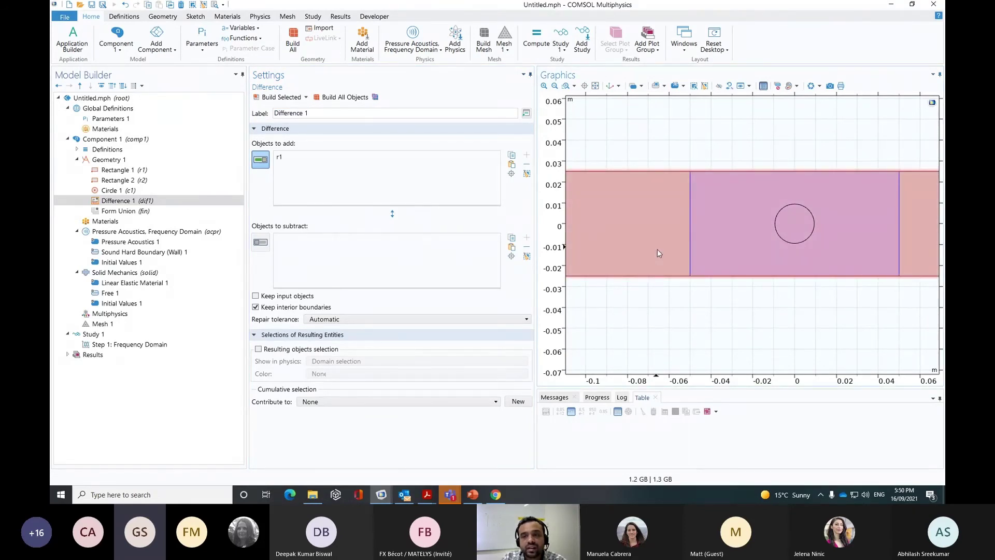
click(657, 251)
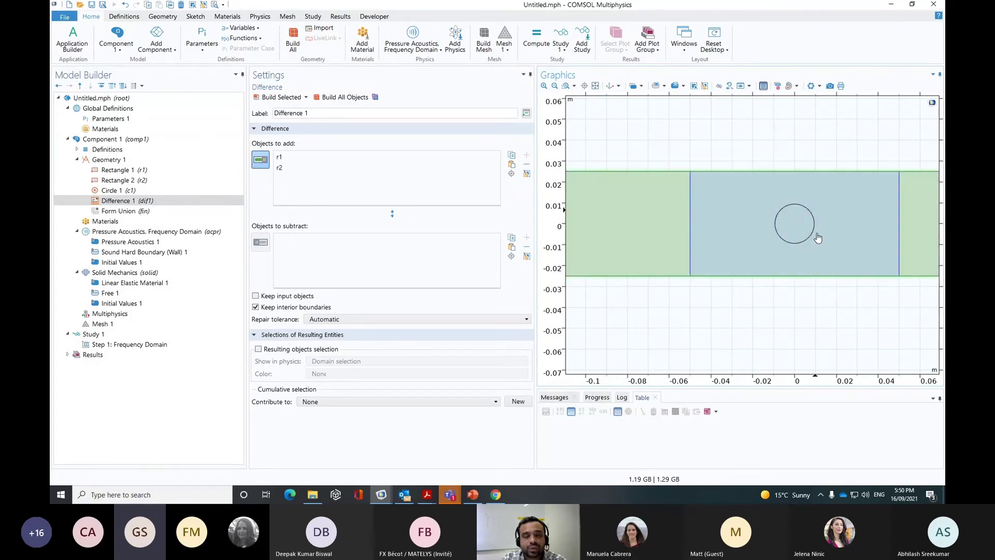
click(261, 242)
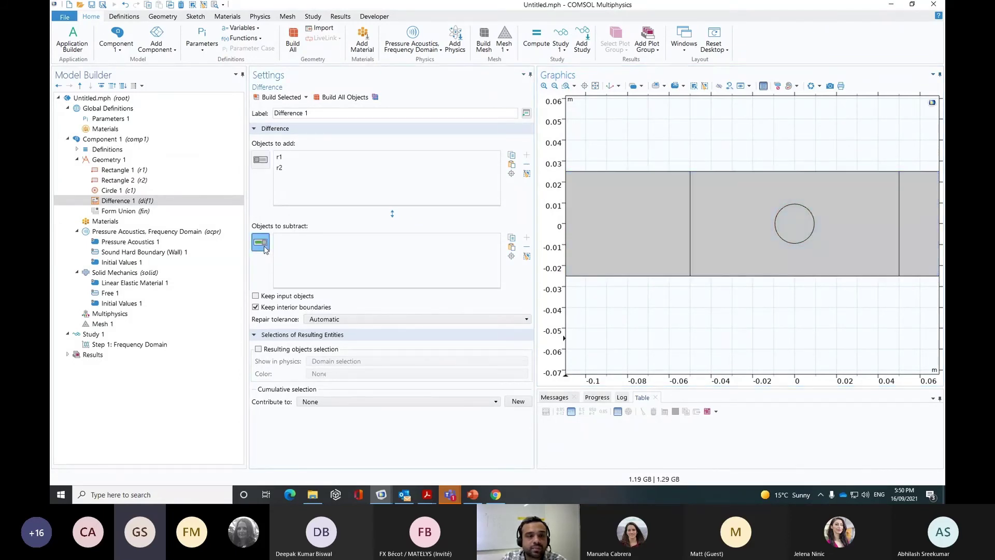
click(792, 239)
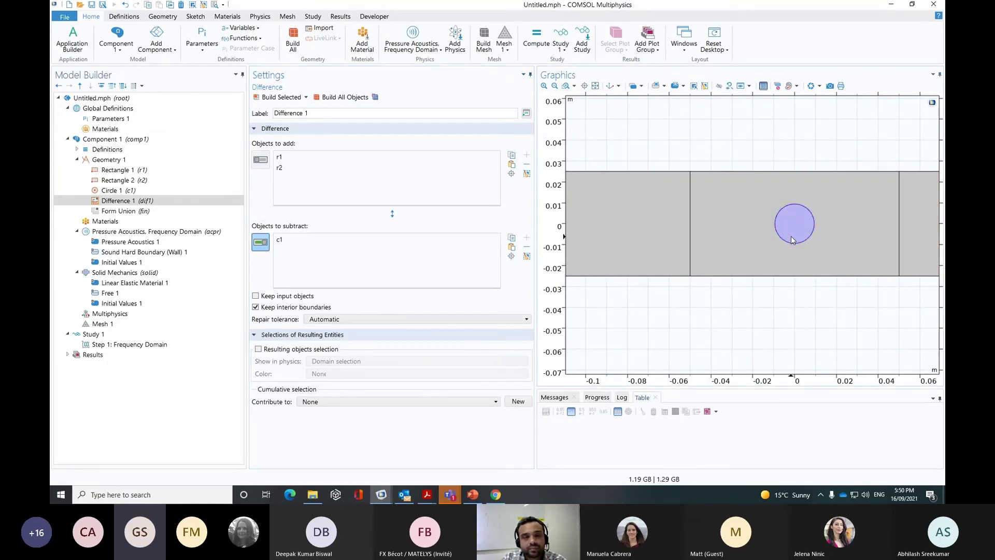
click(281, 98)
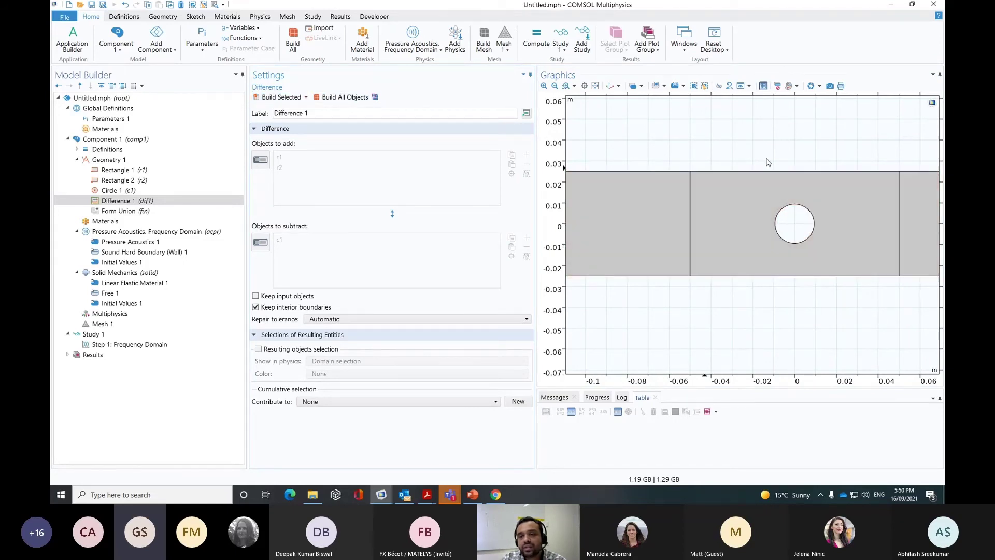
Step: Restrict the Pressure Acoustics physics to outer domains 1 and 3 by removing the middle domain with the hole
click(595, 86)
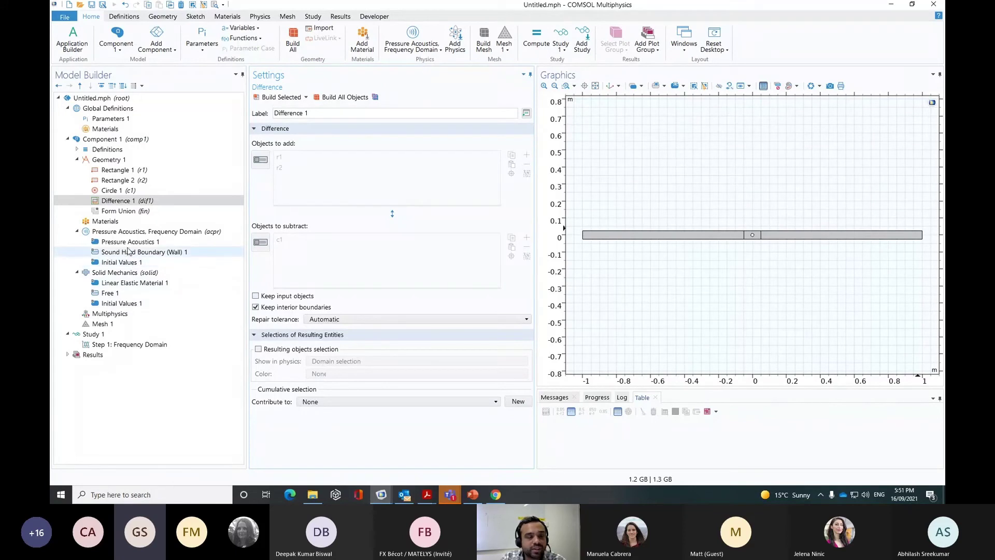
click(106, 221)
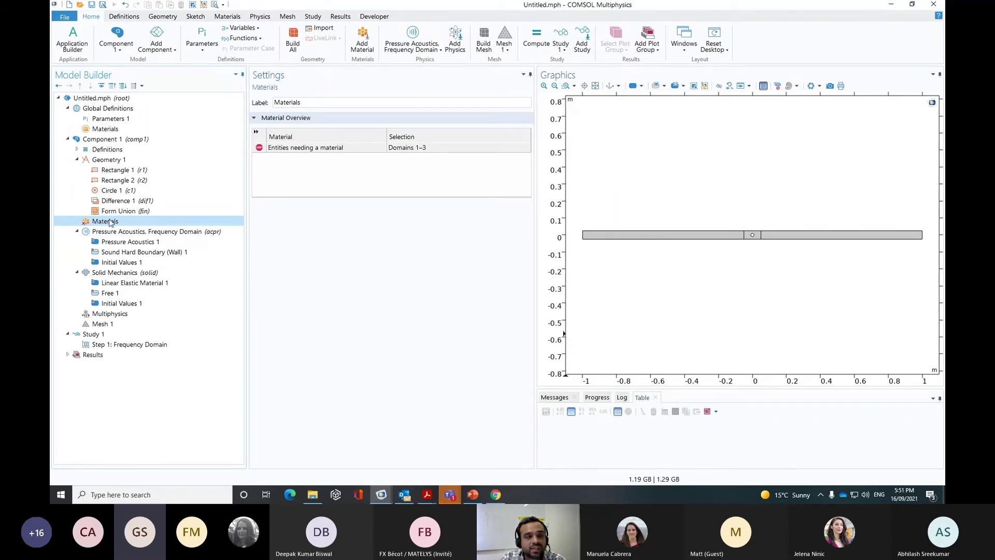
click(118, 232)
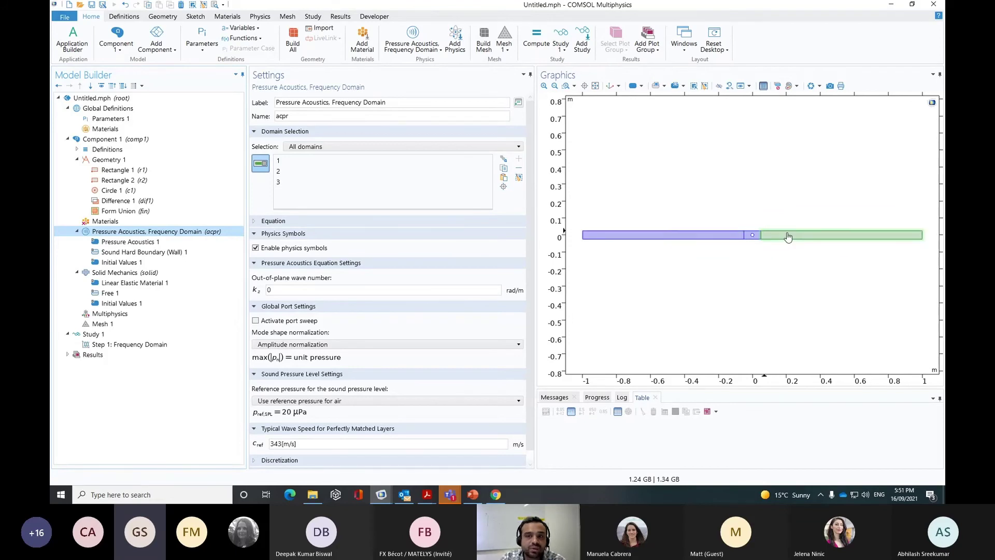
click(752, 239)
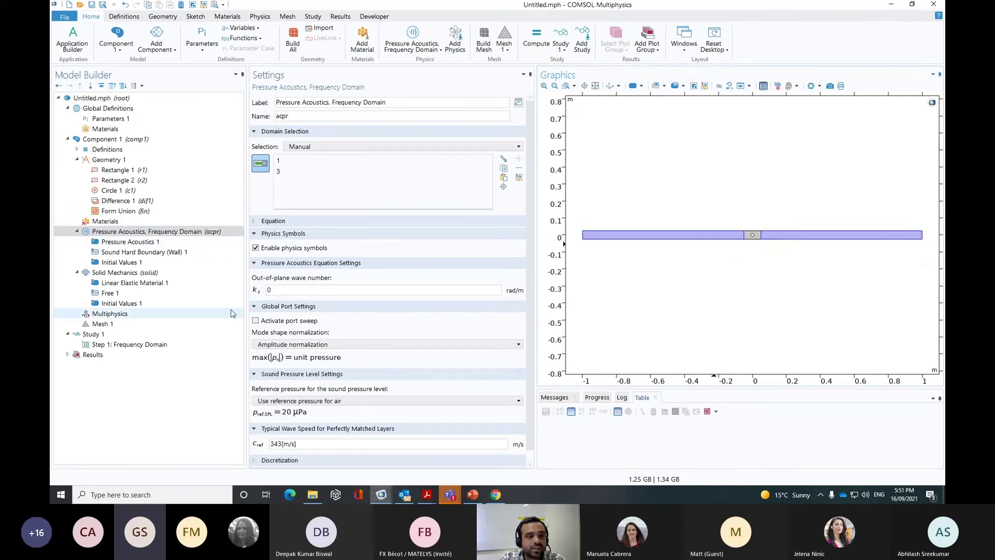
Step: Restrict the Solid Mechanics physics to the middle domain 2 by removing outer domains 1 and 3
click(120, 273)
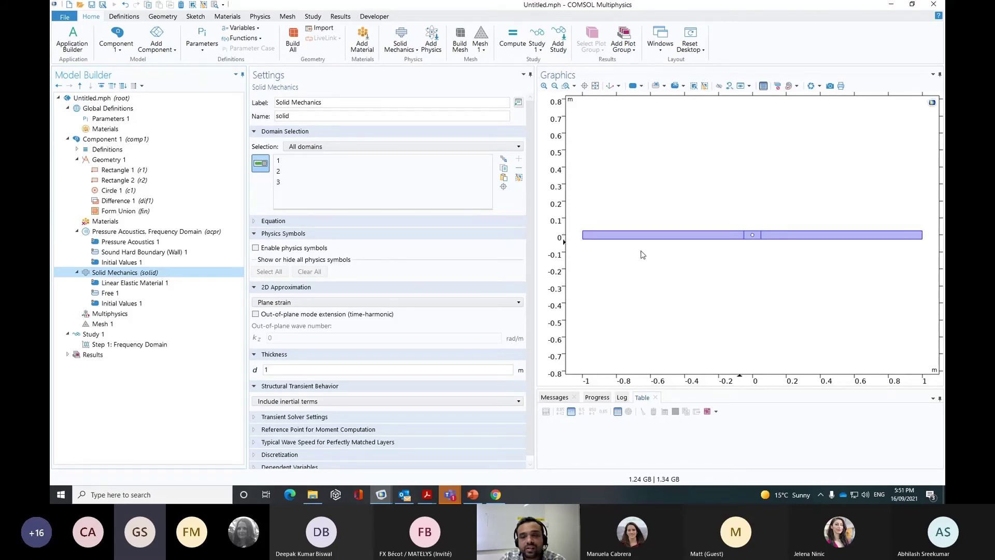
click(637, 236)
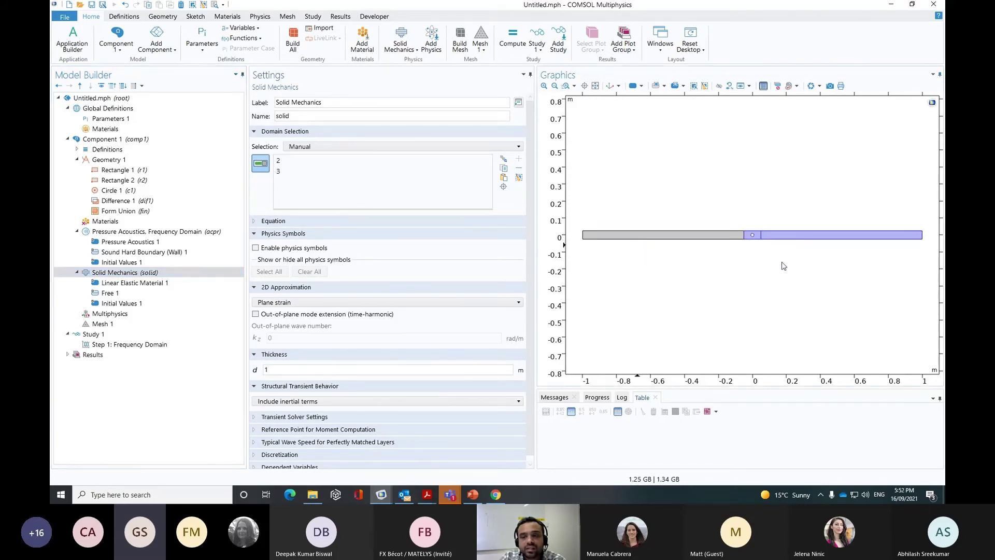
click(791, 236)
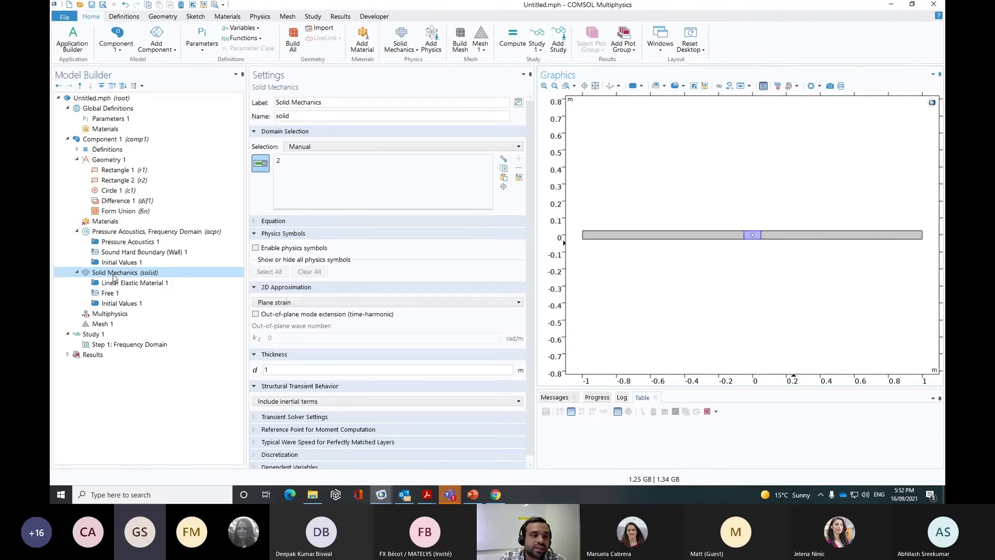
Step: Specify the linear elastic material of Solid Mechanics by bulk modulus and shear modulus
click(115, 283)
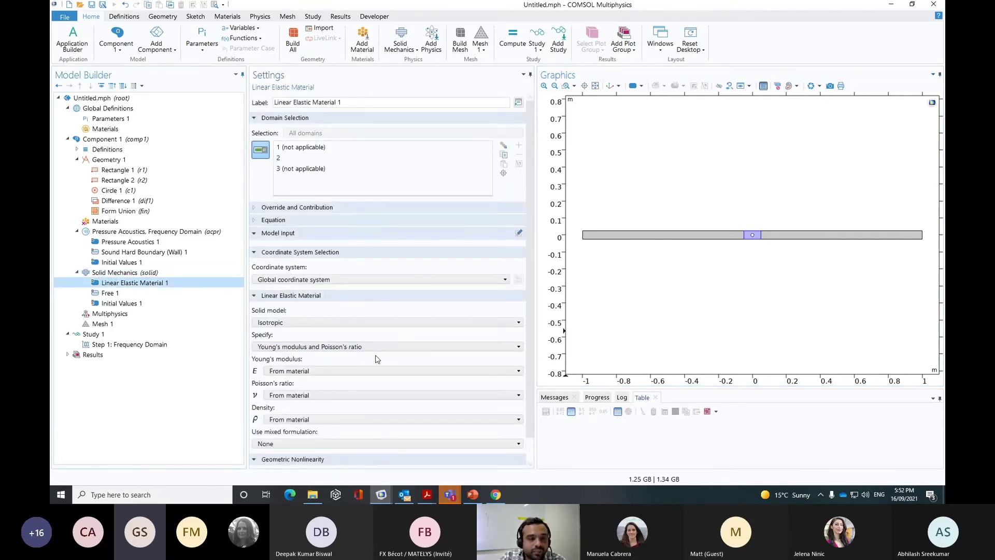
scroll(376, 357, down, 1)
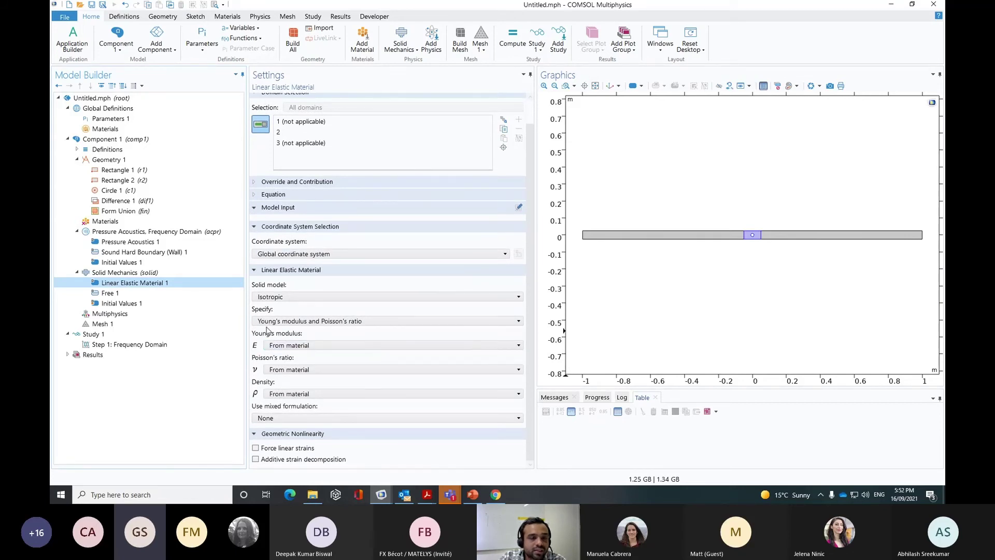
click(325, 322)
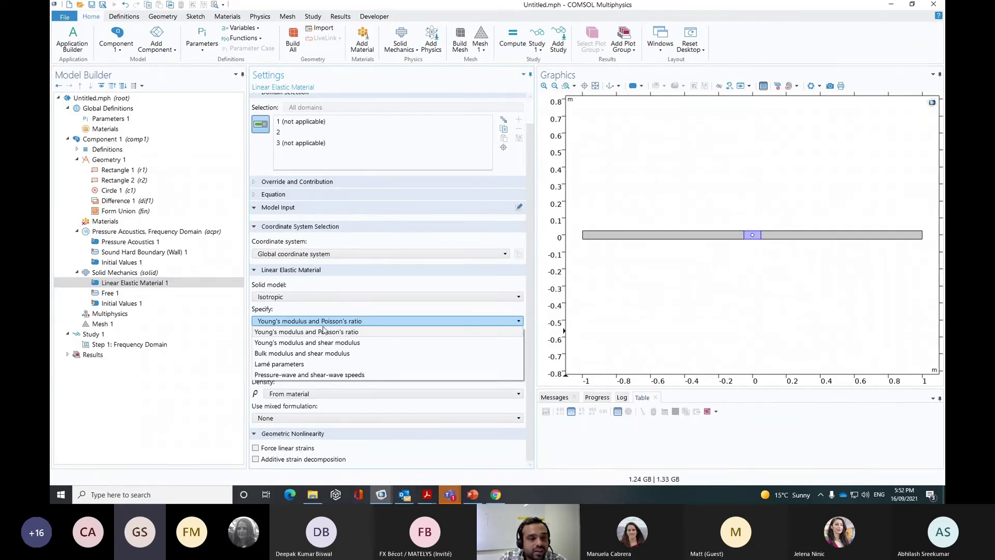
click(307, 354)
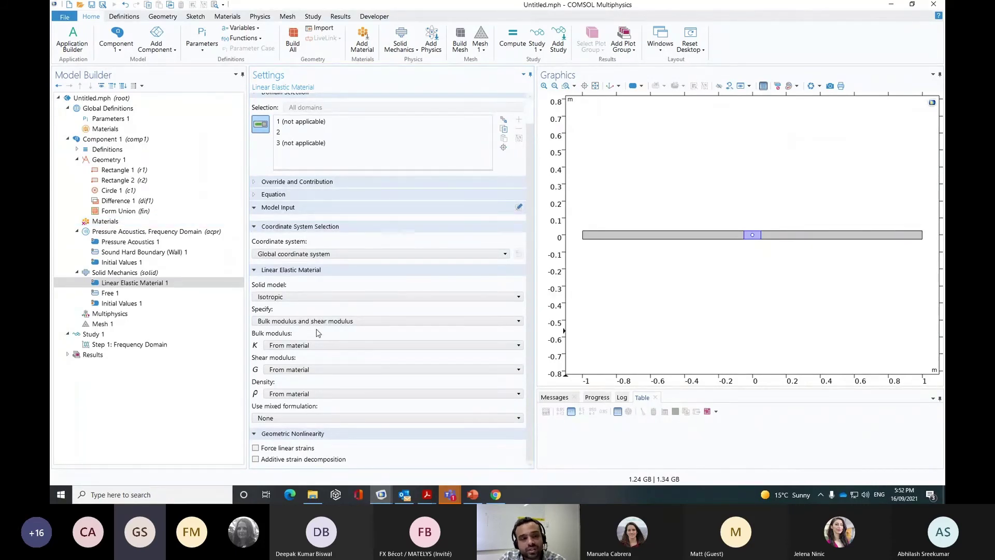
Step: Add a blank material to the component and assign it only to outer domains 1 and 3
click(107, 223)
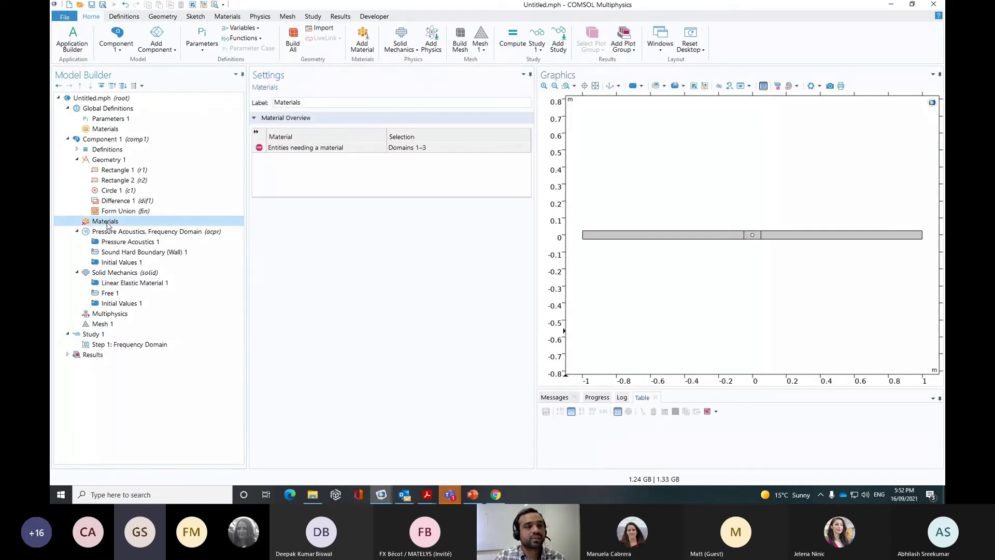
right_click(107, 223)
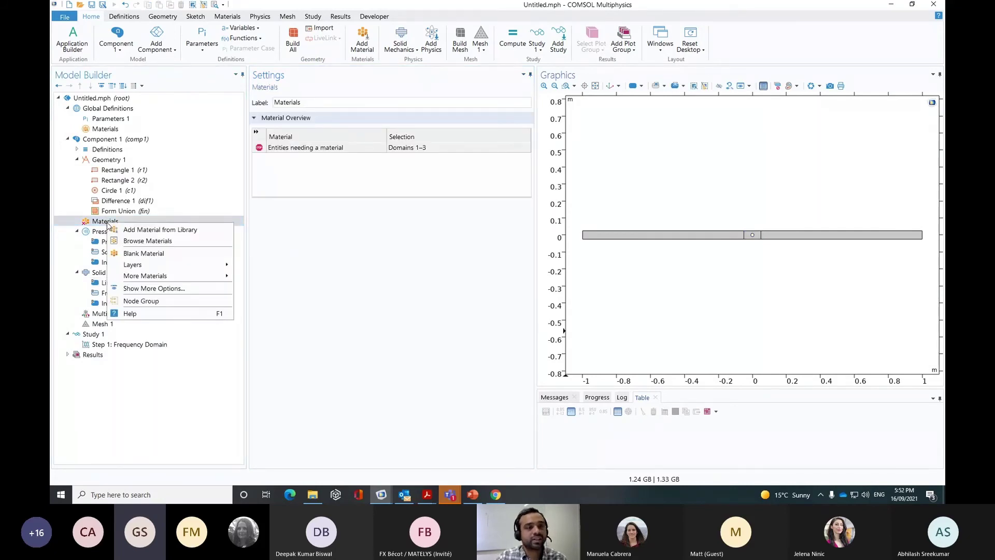
click(153, 254)
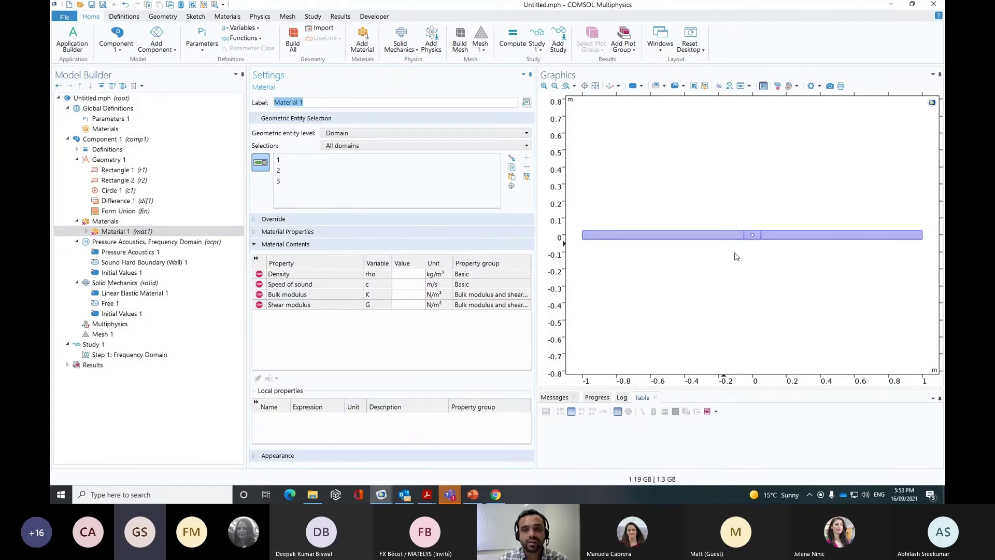
click(751, 238)
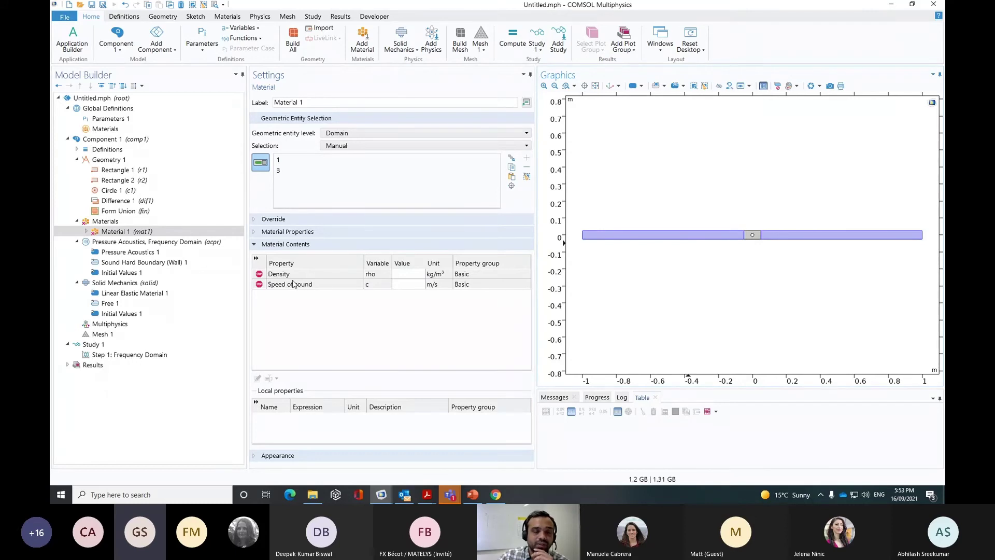
Step: Set the density of the outer domains' material to rho_w and its speed of sound to c_w
click(410, 273)
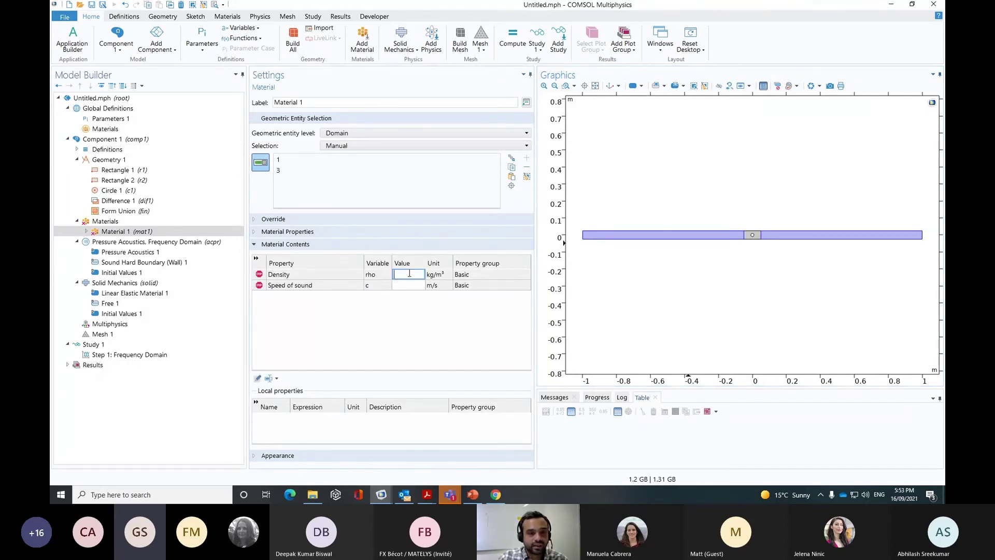
text(rho)
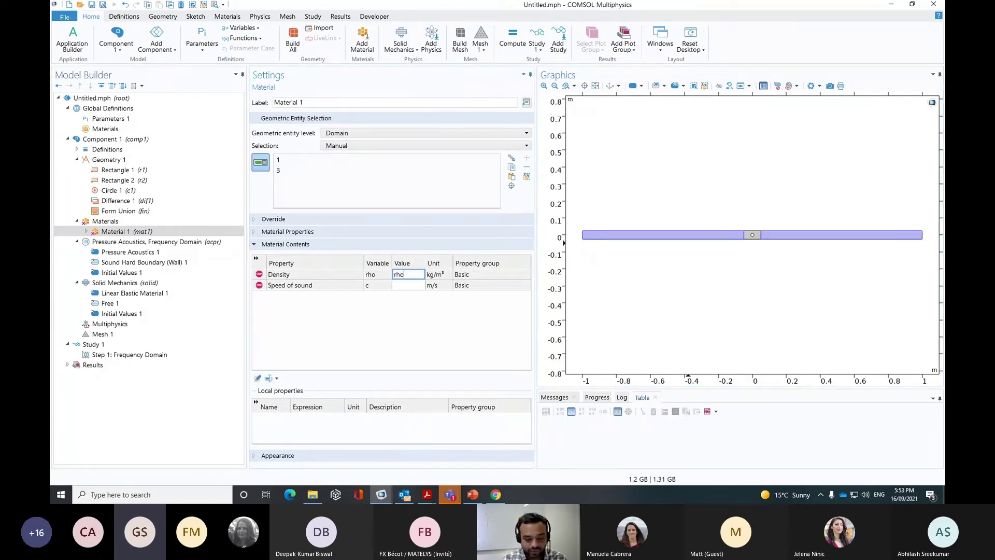
text(_w)
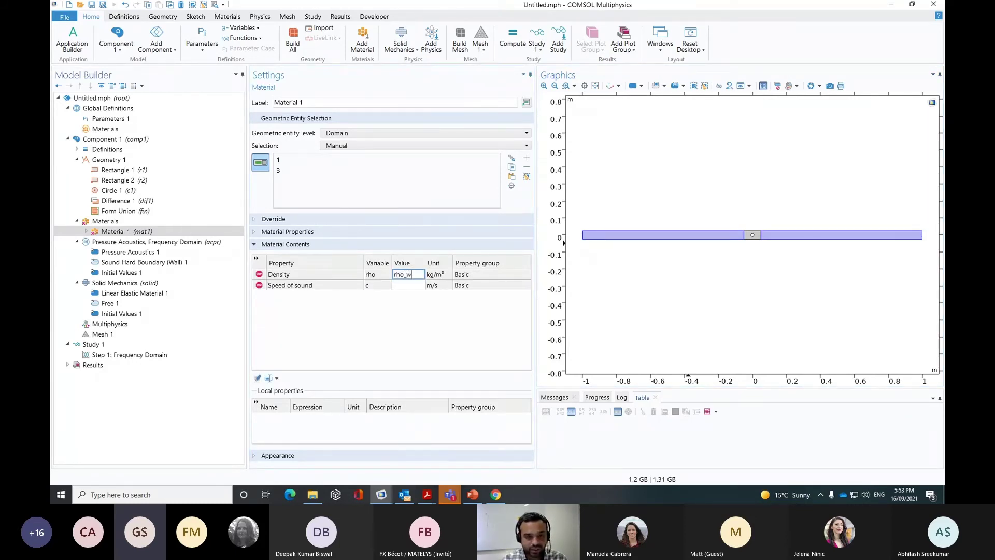
click(409, 287)
text(c_w)
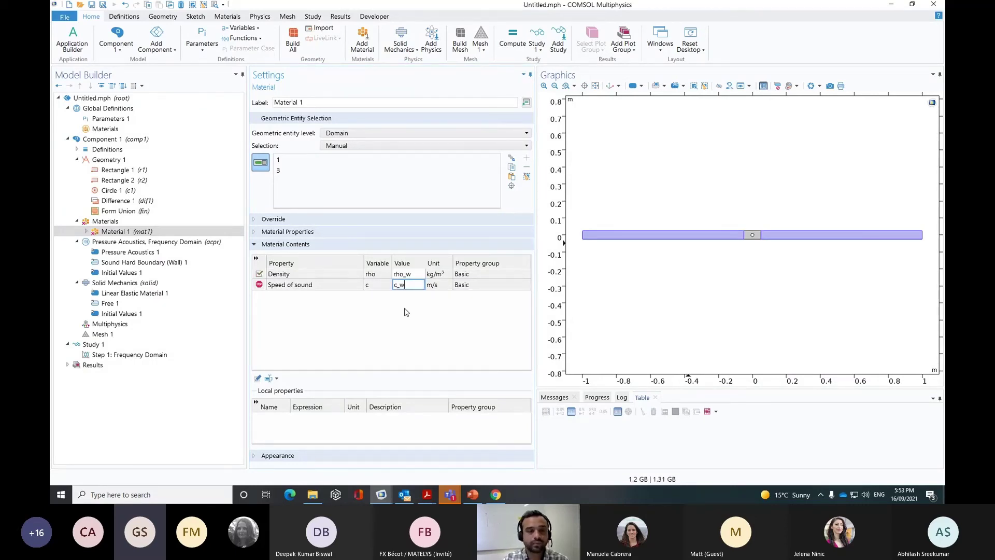
key(Return)
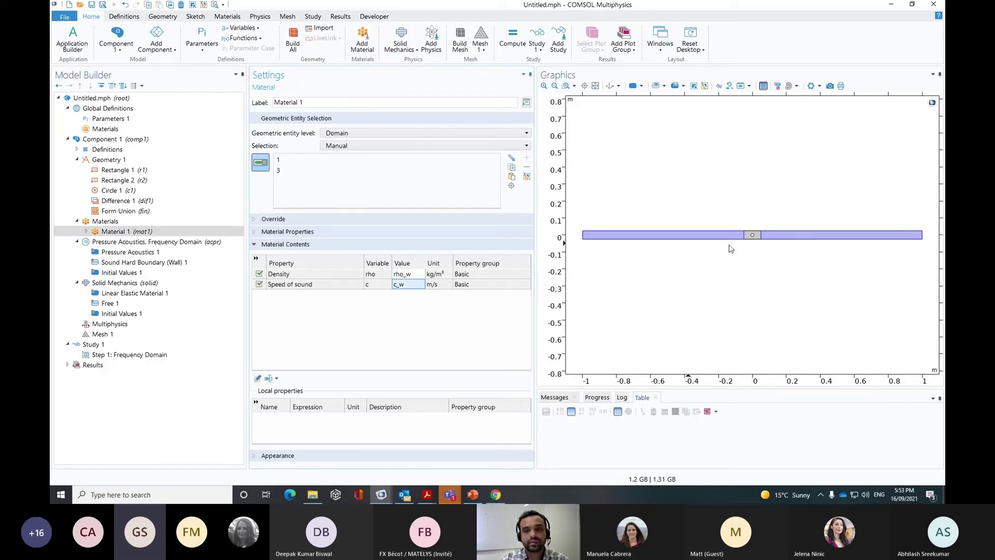
Step: Add a second blank material to the component and assign it to middle domain 2
click(106, 222)
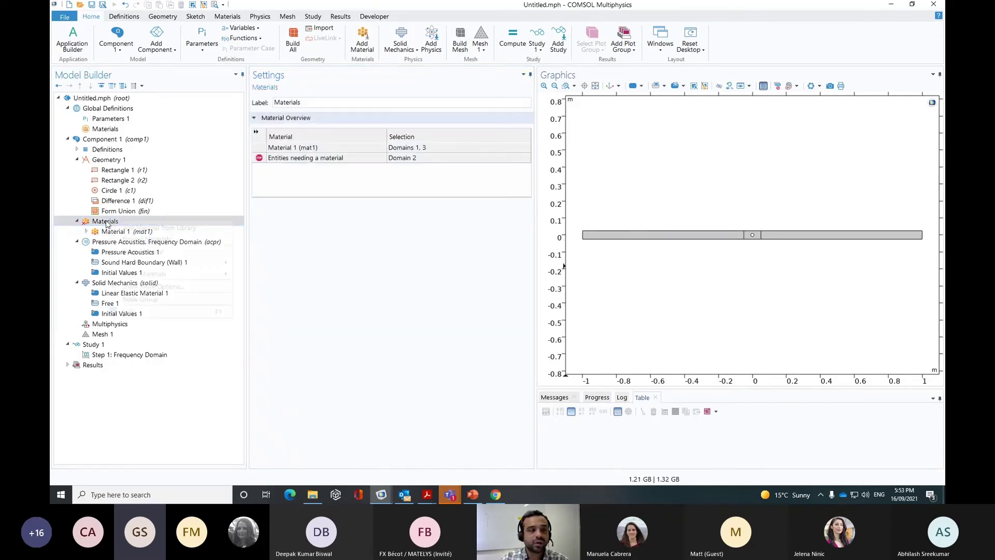
right_click(106, 222)
click(143, 251)
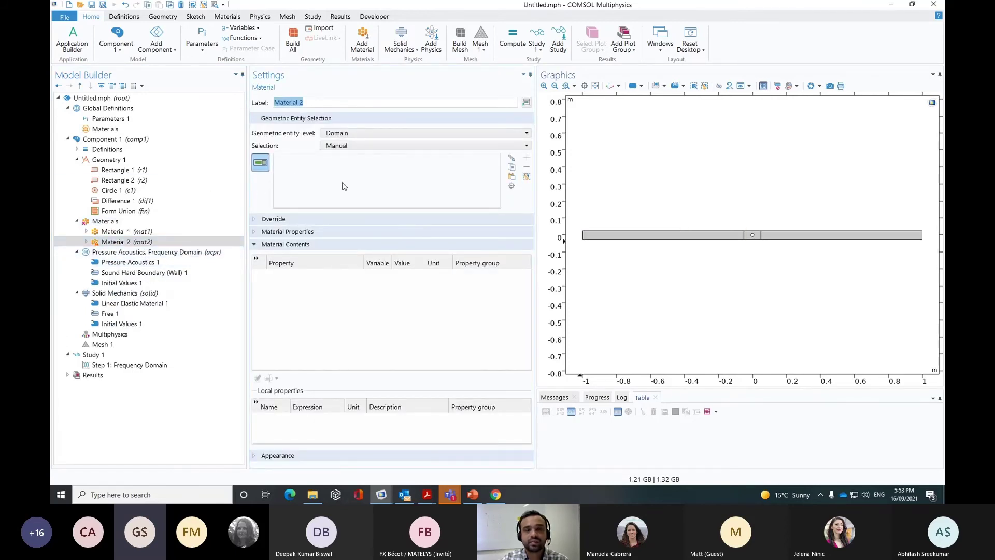
scroll(707, 238, up, 3)
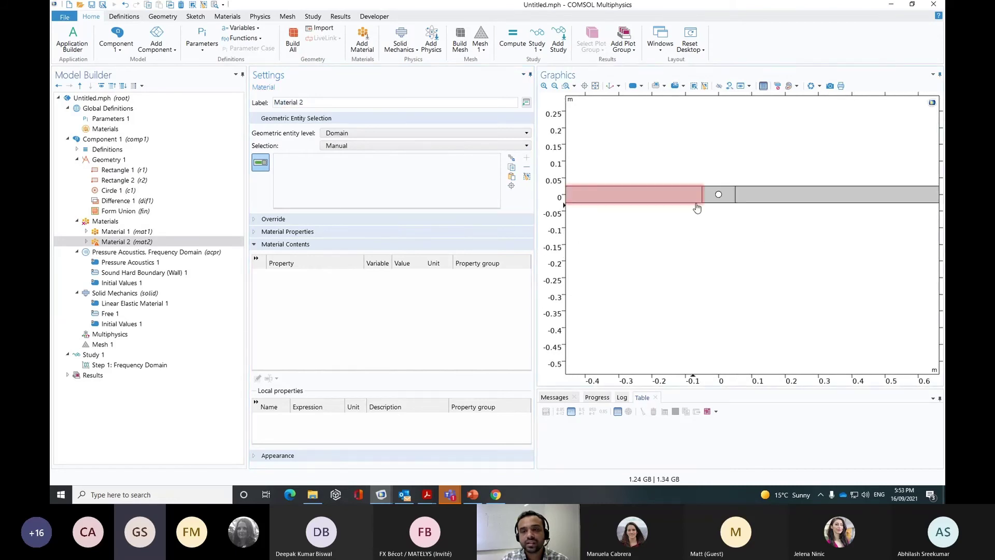
click(718, 197)
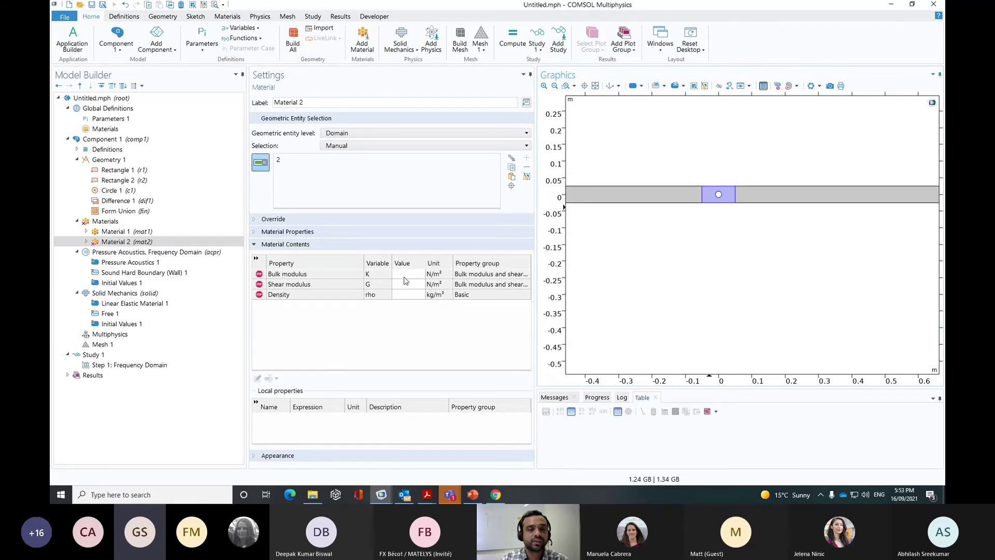
Step: Set the middle domain material's density to rho_r, bulk modulus to K_r and shear modulus to G_r
click(407, 294)
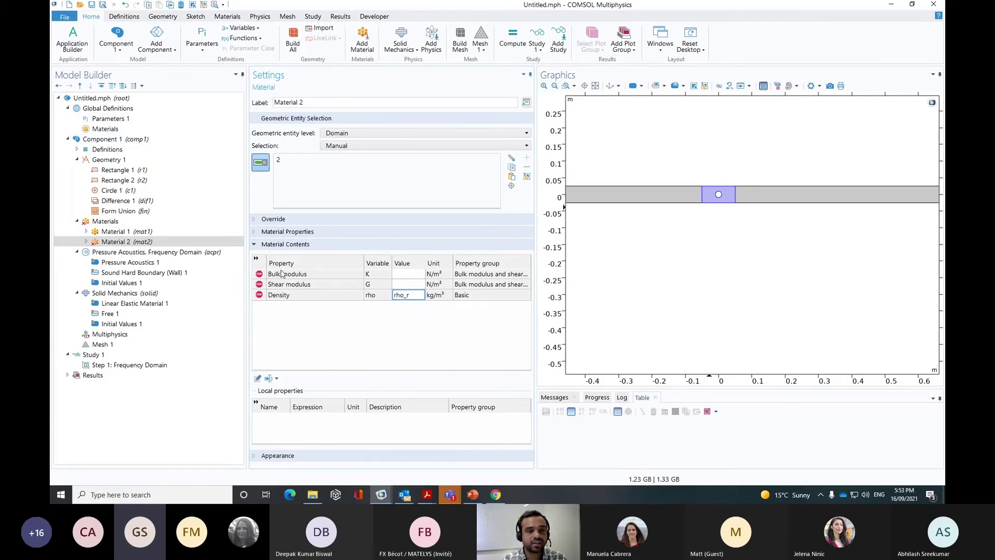
click(400, 275)
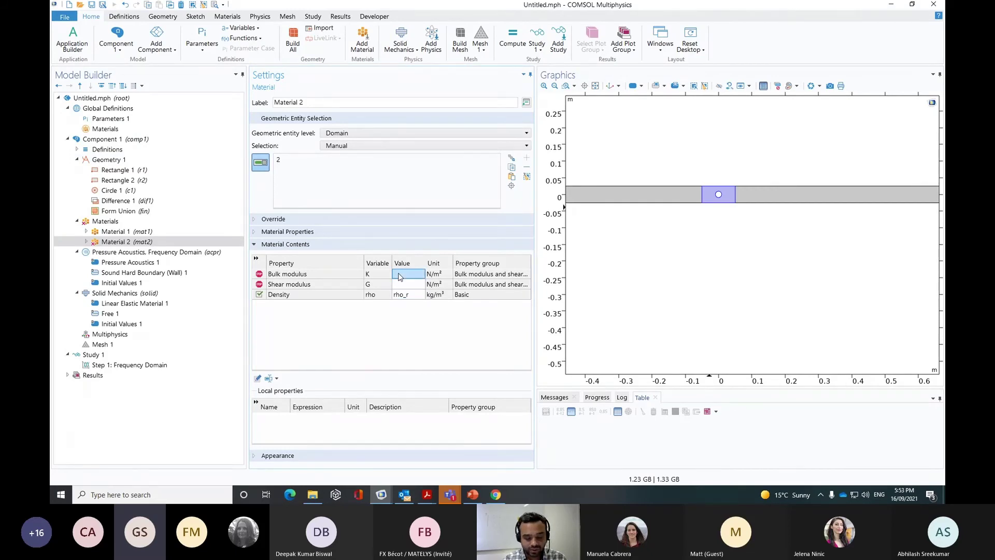
text(K_r)
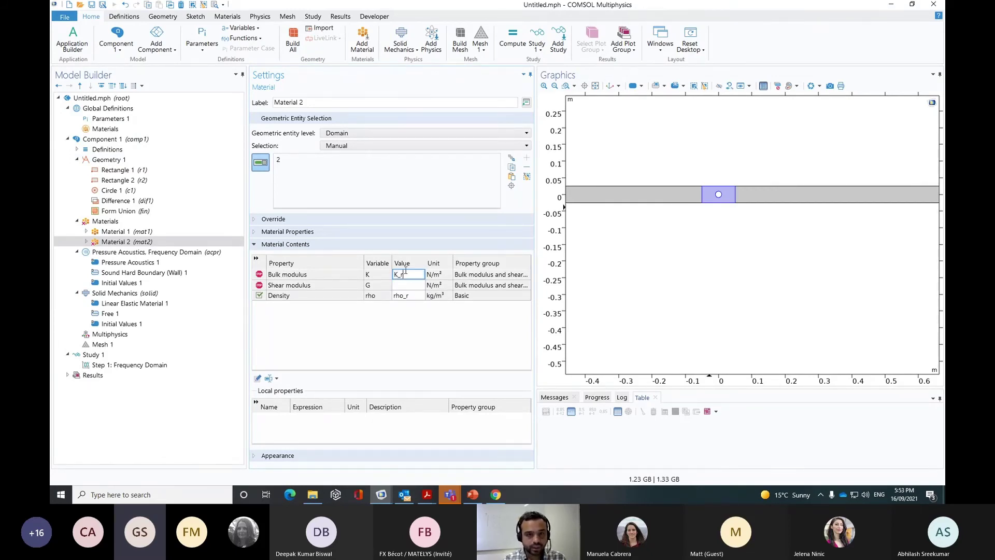
click(420, 287)
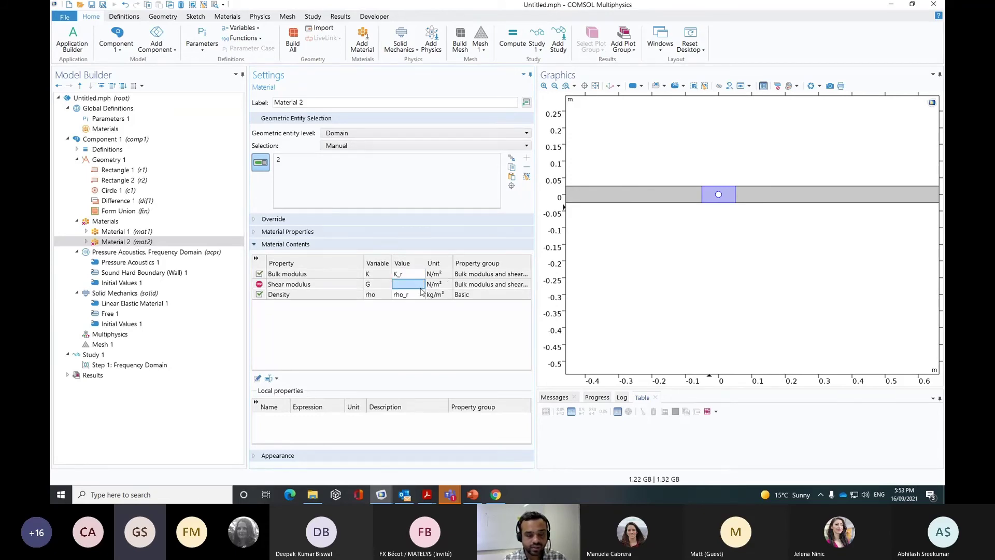
text(G_r)
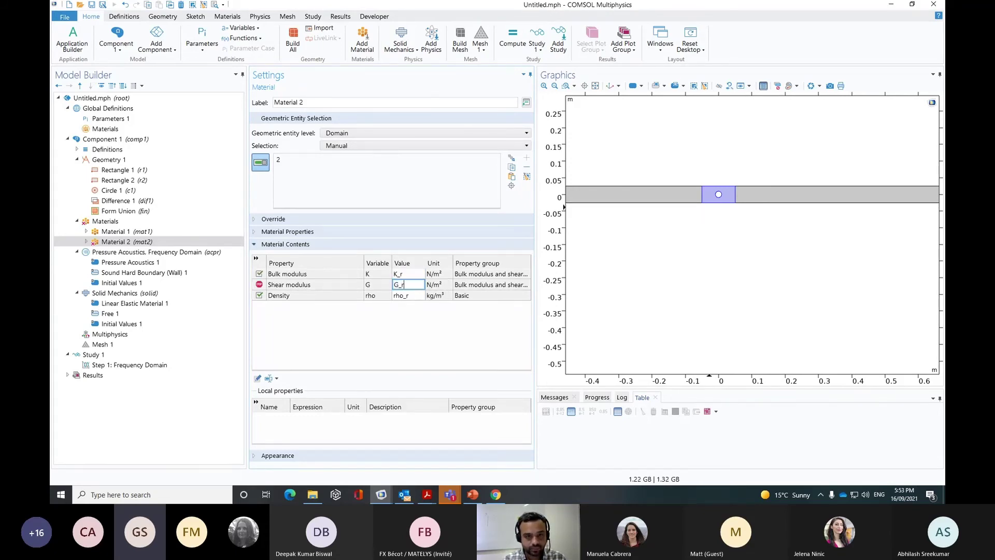
click(321, 356)
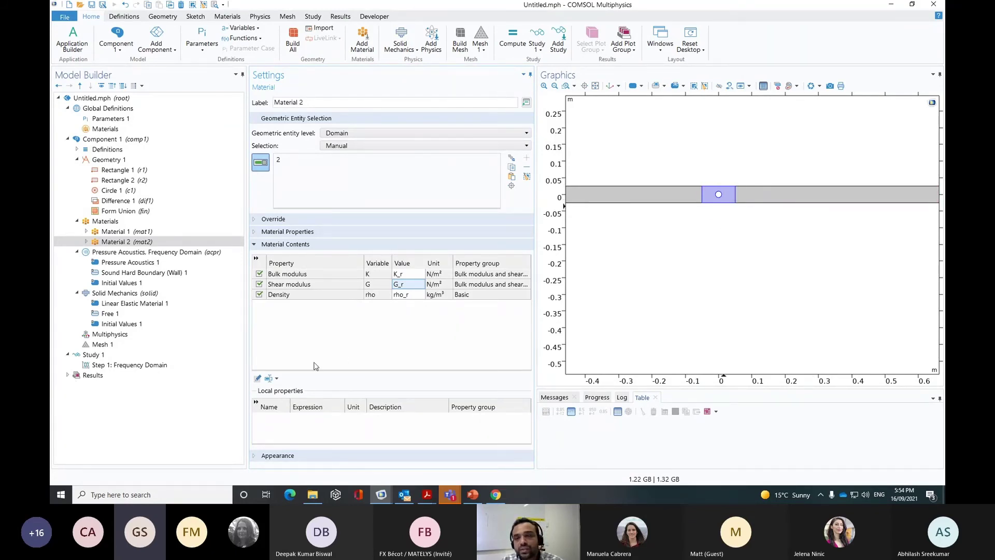
Step: Add a Periodic Condition to Pressure Acoustics, Frequency Domain, with Continuity as the type of periodicity
scroll(648, 262, down, 3)
drag(664, 304, 717, 311)
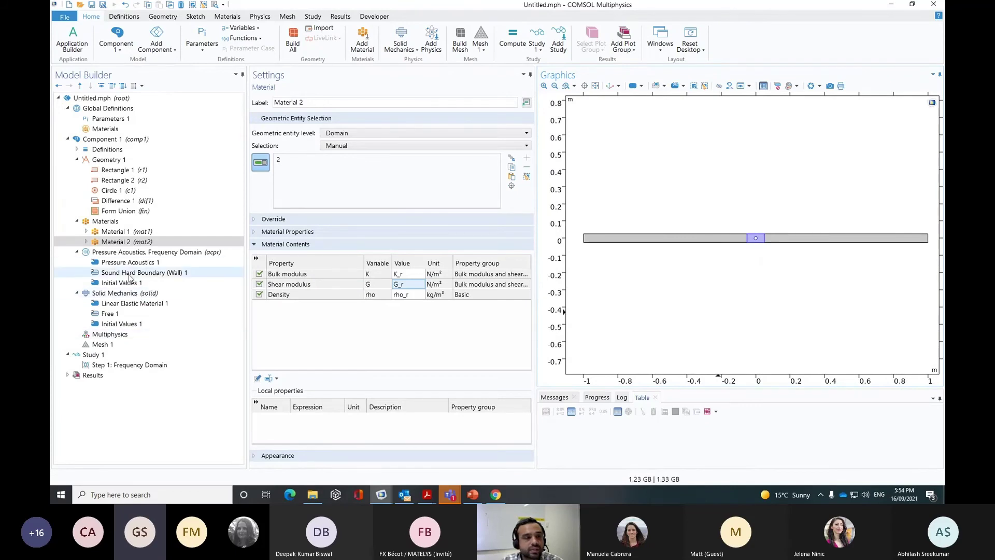
click(116, 252)
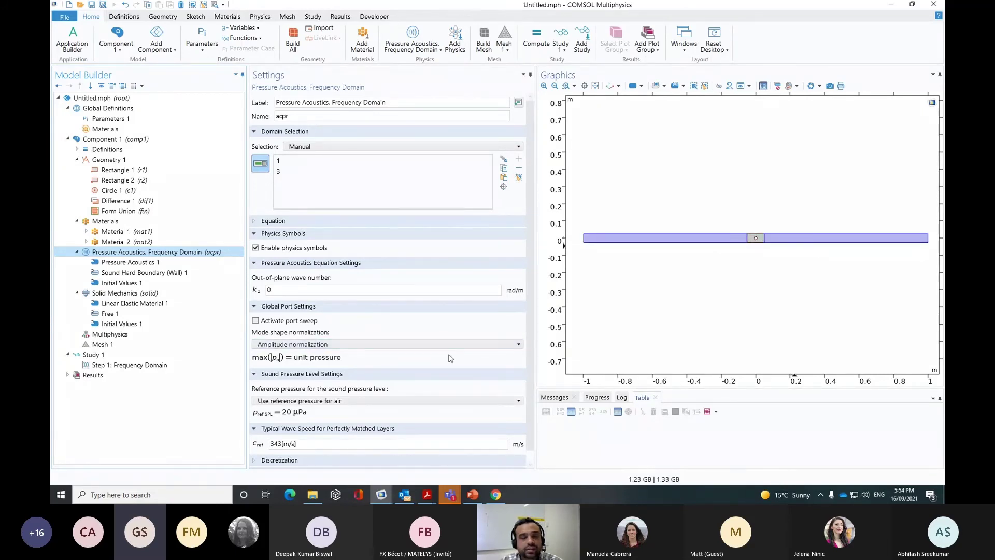
right_click(157, 256)
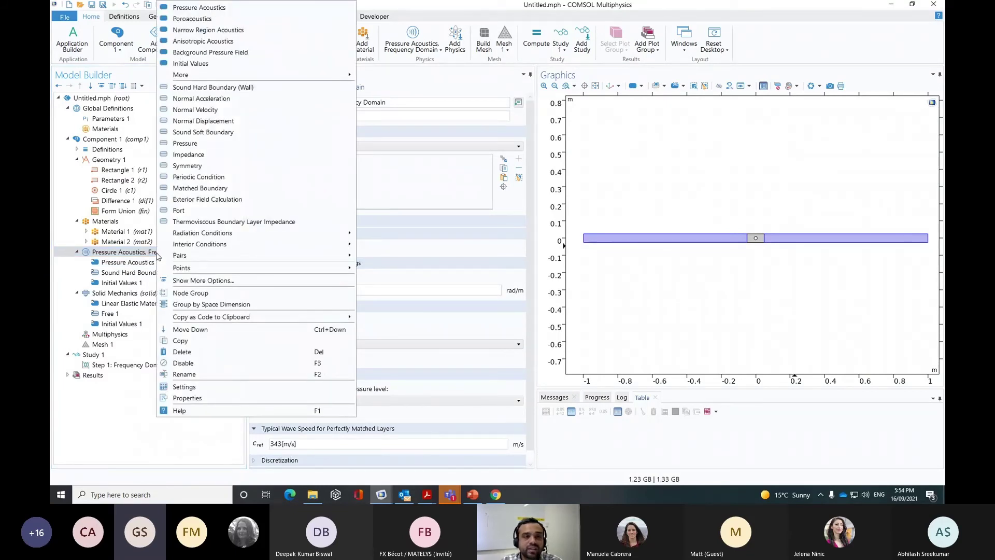
click(210, 177)
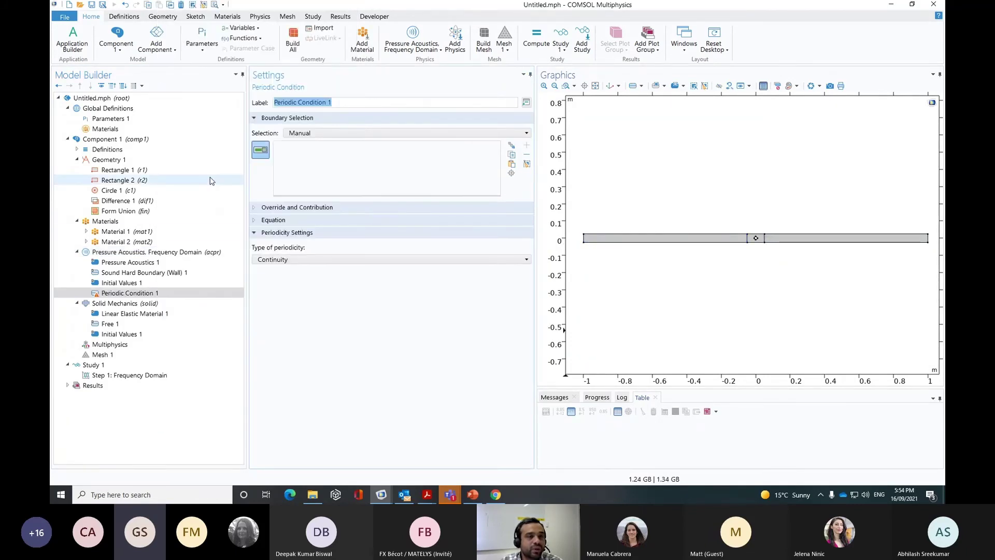
click(318, 260)
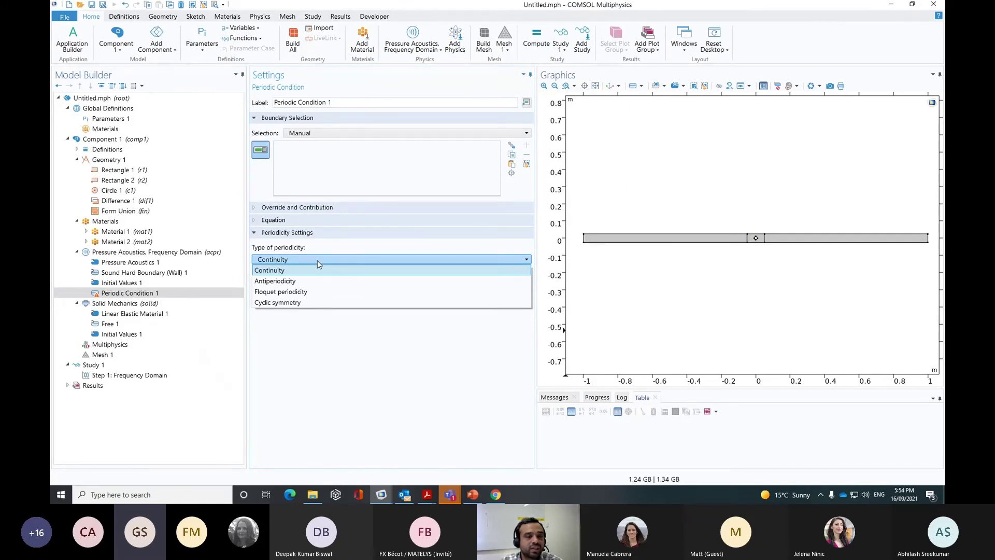
click(318, 261)
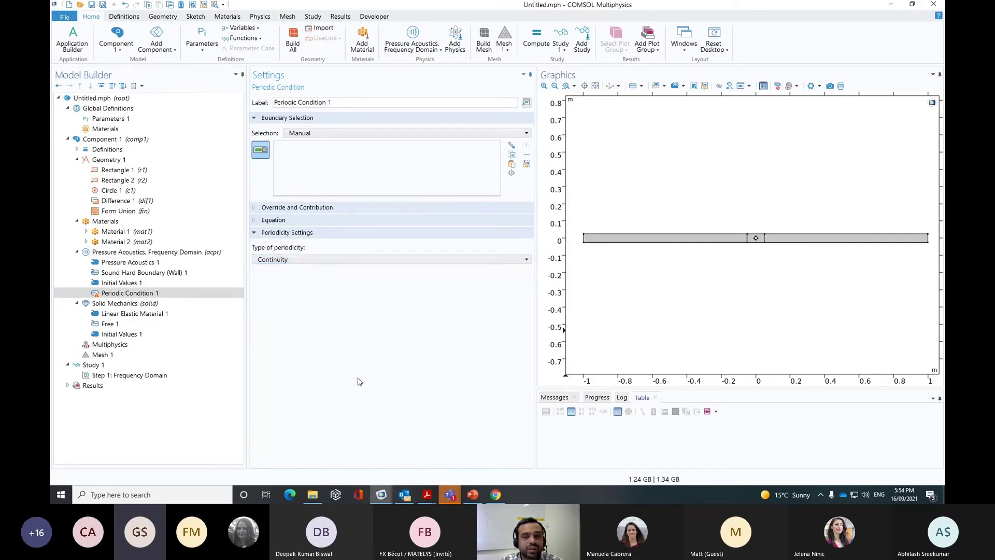
Step: Apply the periodic condition to the upper and lower edges of both outer domains, boundaries 2, 3, 8 and 9
click(630, 234)
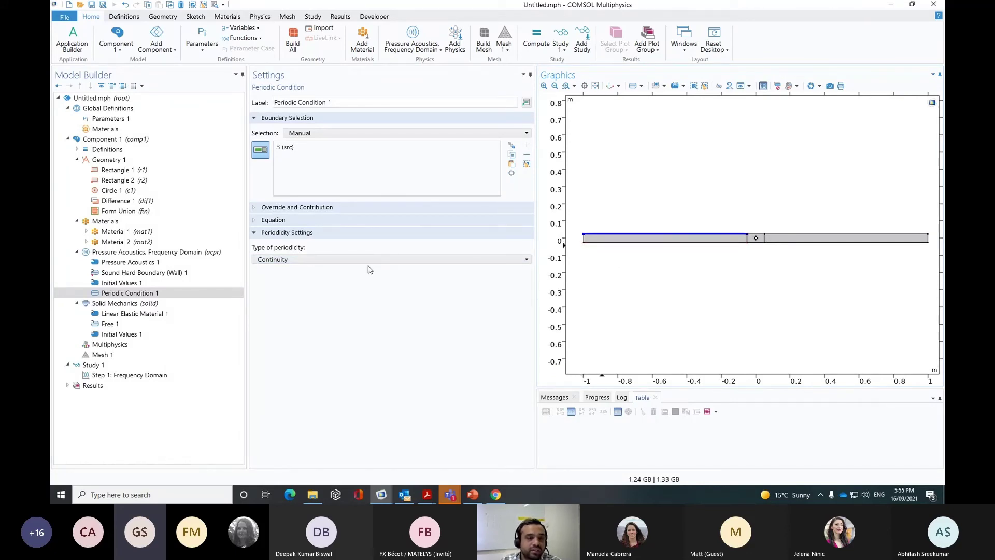
click(696, 243)
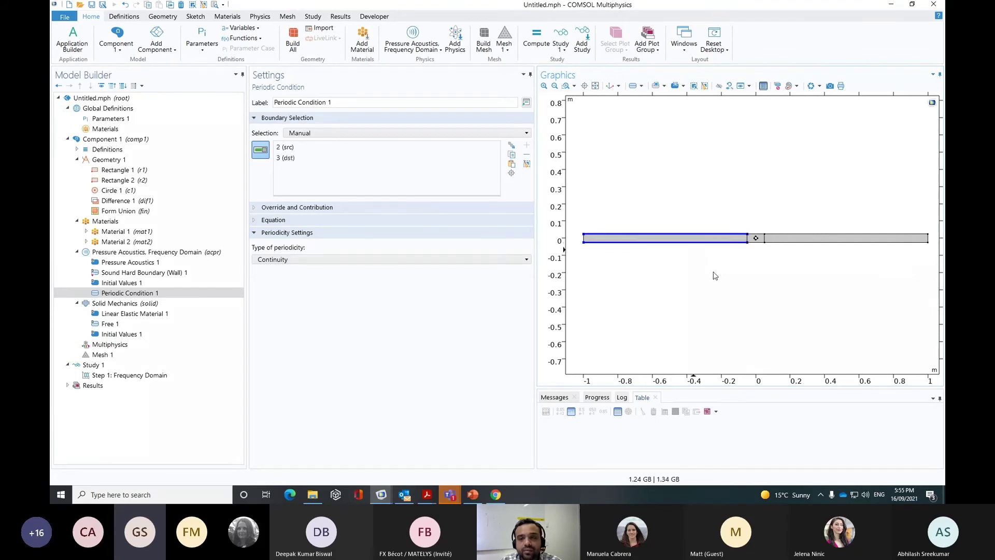
click(795, 234)
click(803, 243)
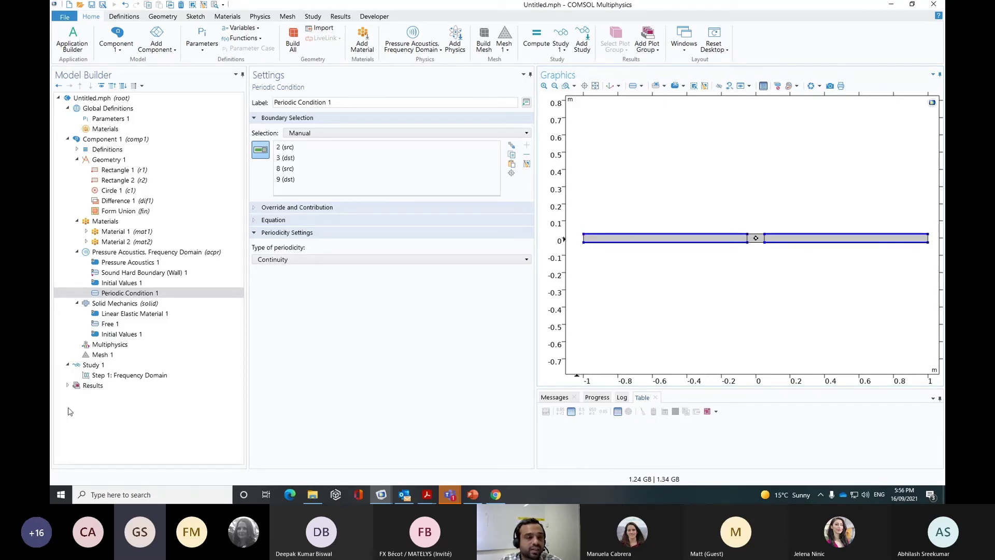
Step: Add a Plane Wave Radiation condition to Pressure Acoustics on the two outer end boundaries, 1 and 10
click(174, 254)
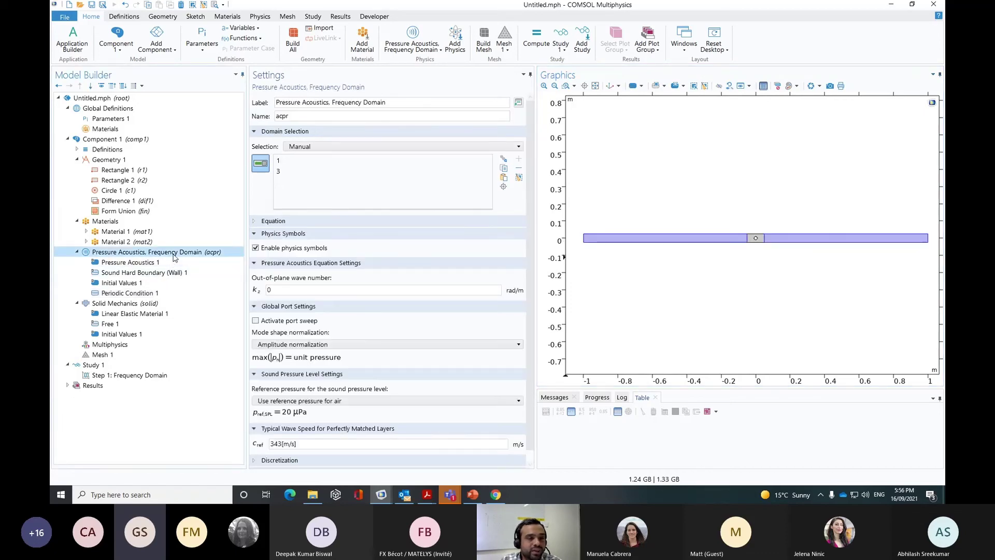
right_click(173, 253)
mouse_move(193, 245)
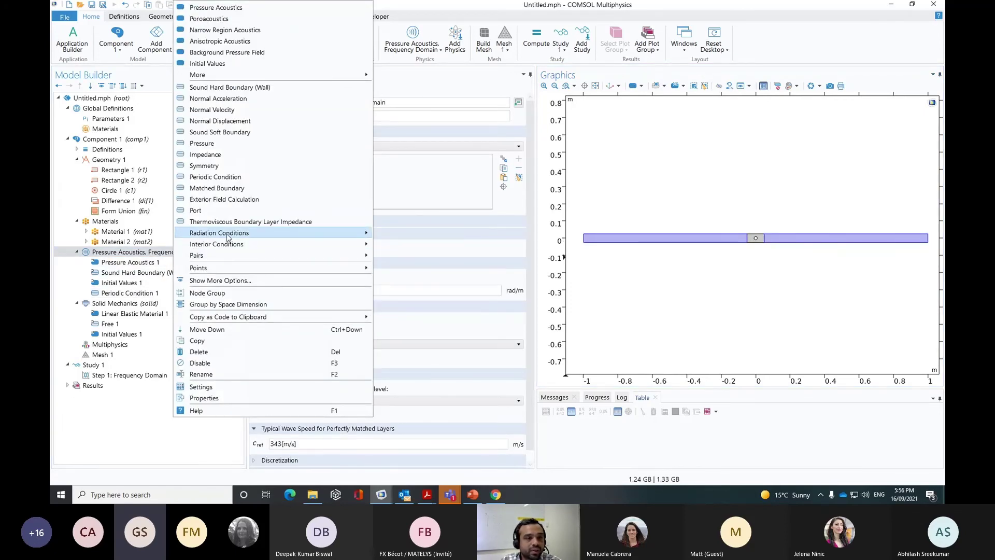
mouse_move(228, 234)
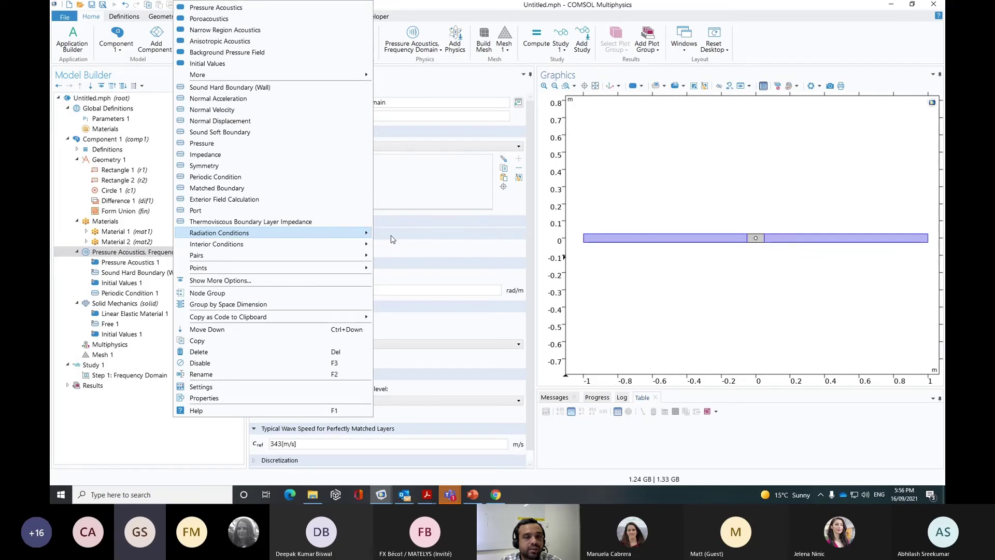
click(391, 234)
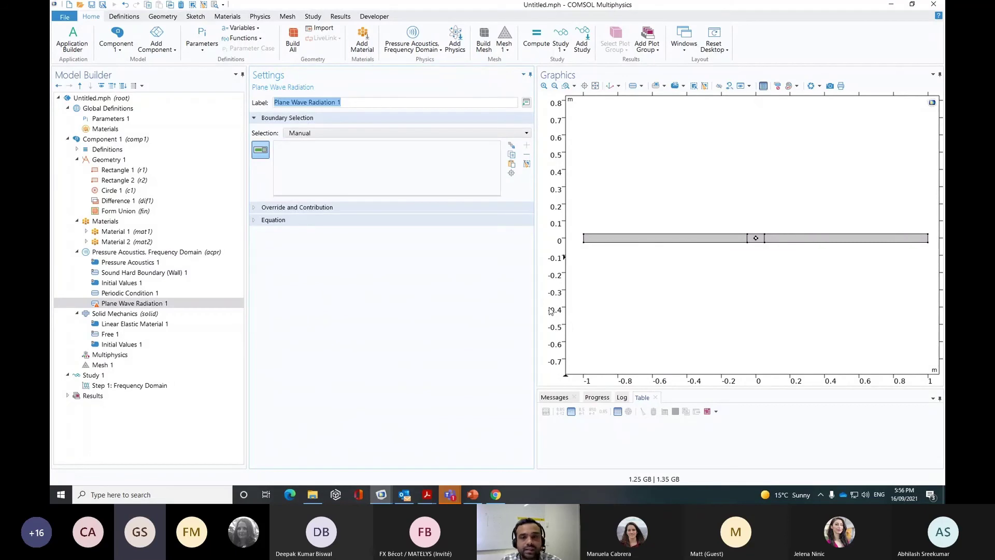
click(584, 239)
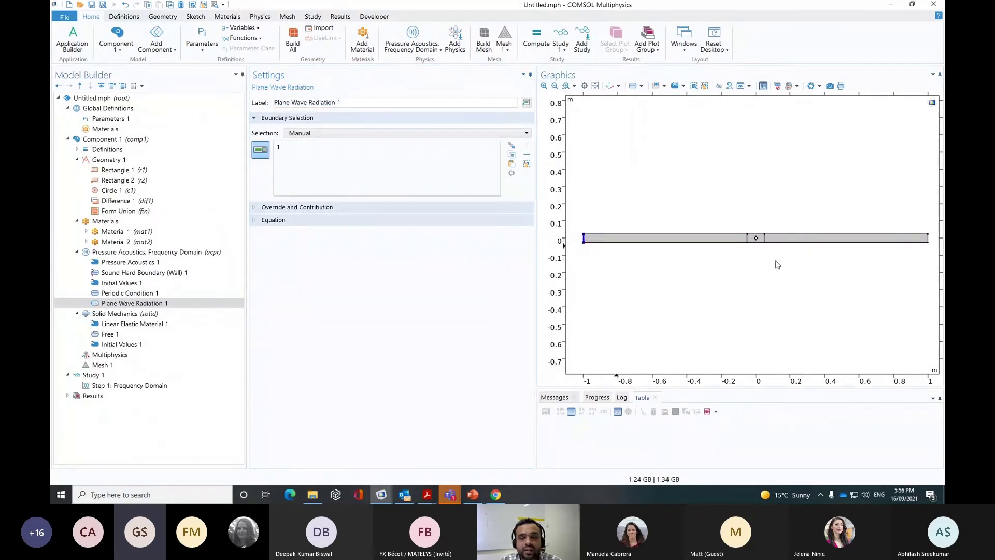
click(929, 242)
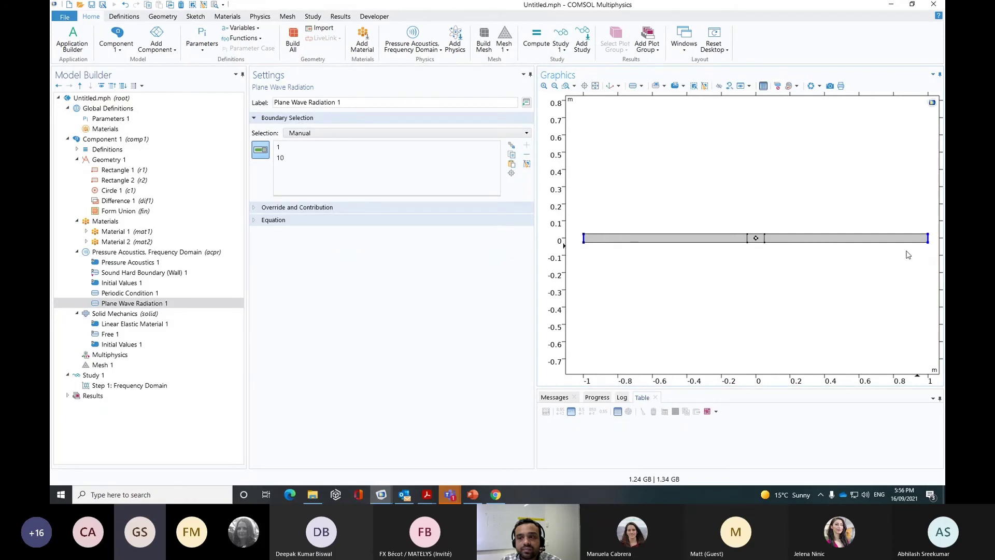
Step: Add an Incident Pressure Field to the Plane Wave Radiation condition
click(118, 307)
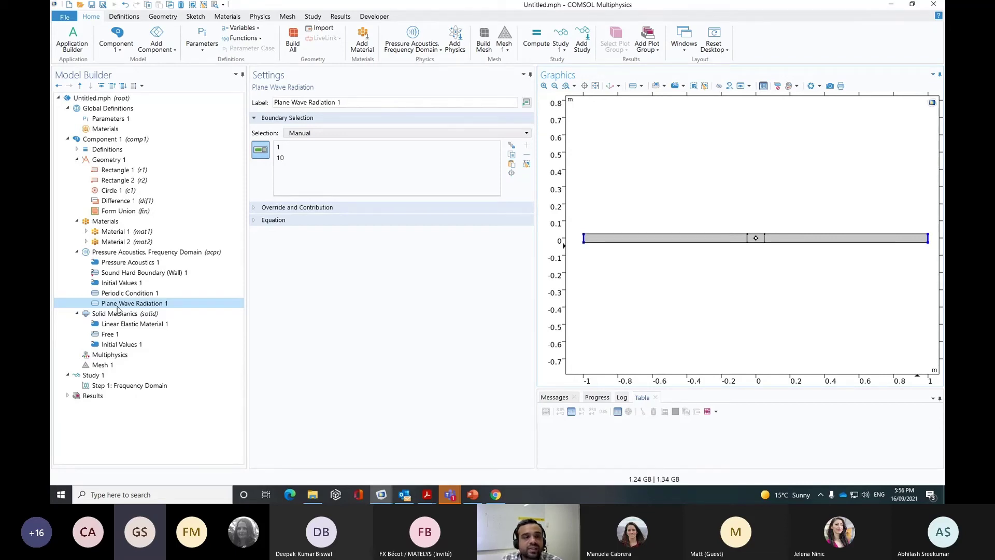
right_click(120, 306)
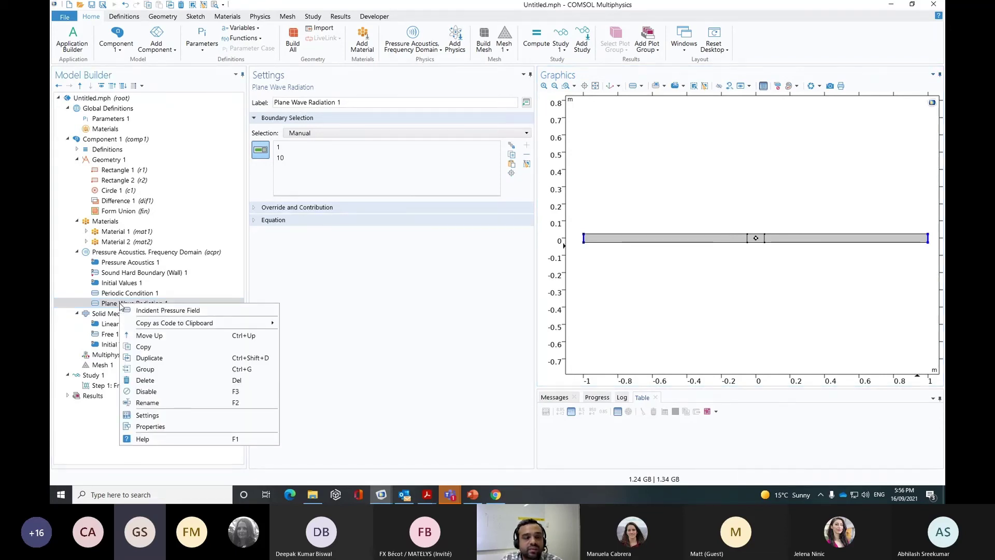
click(104, 307)
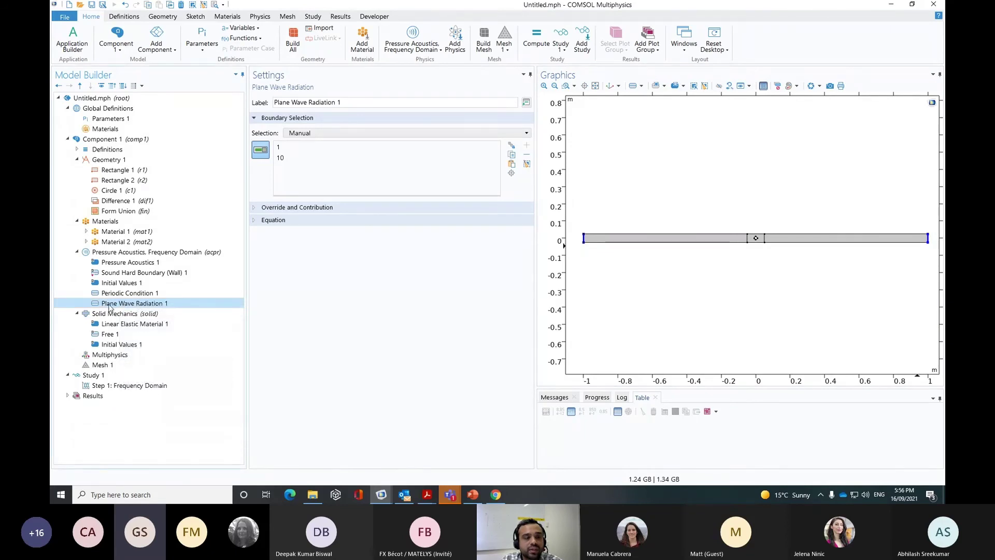
right_click(109, 308)
key(Escape)
right_click(164, 302)
click(203, 308)
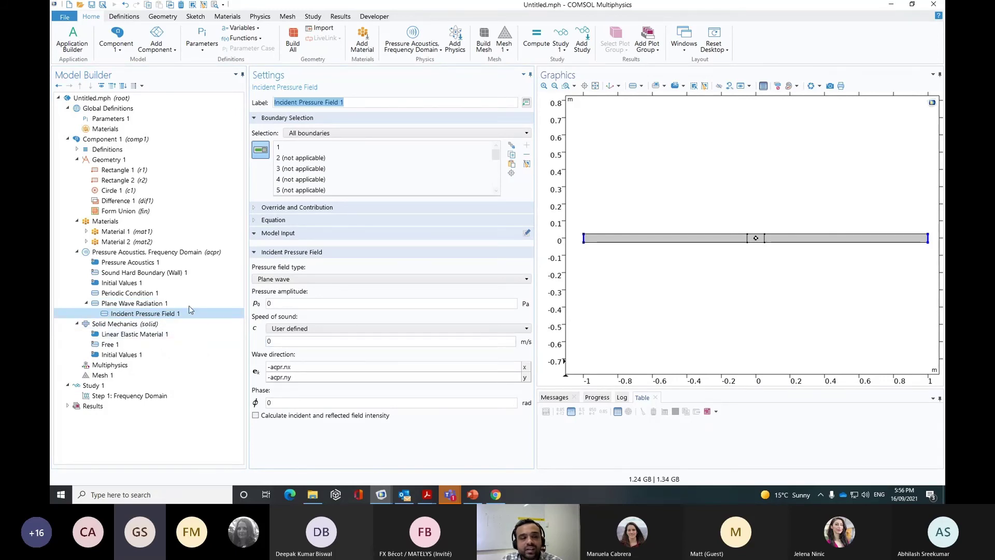
Step: Clear the incident pressure field's boundary selection and assign it only to boundary 1 at the left end of the fluid
click(133, 305)
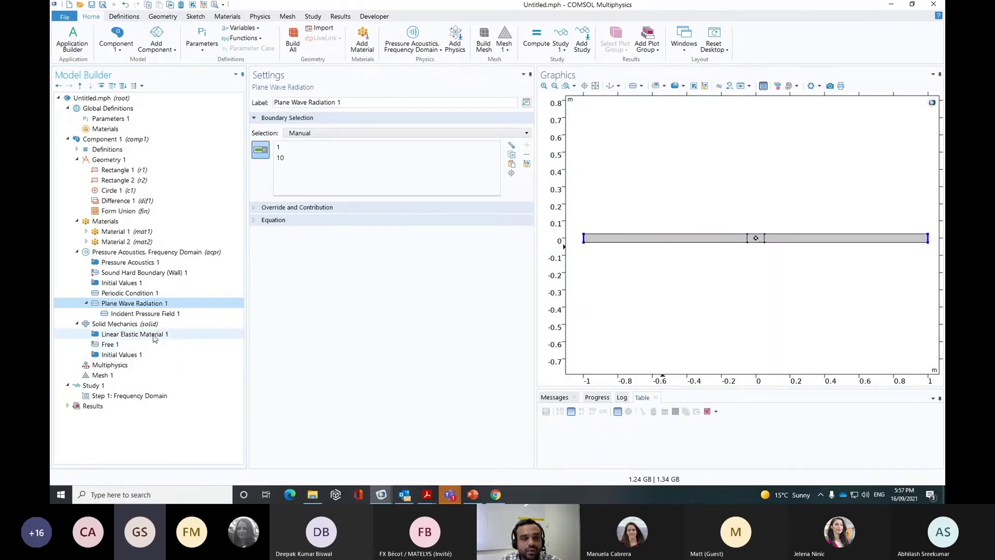
click(140, 314)
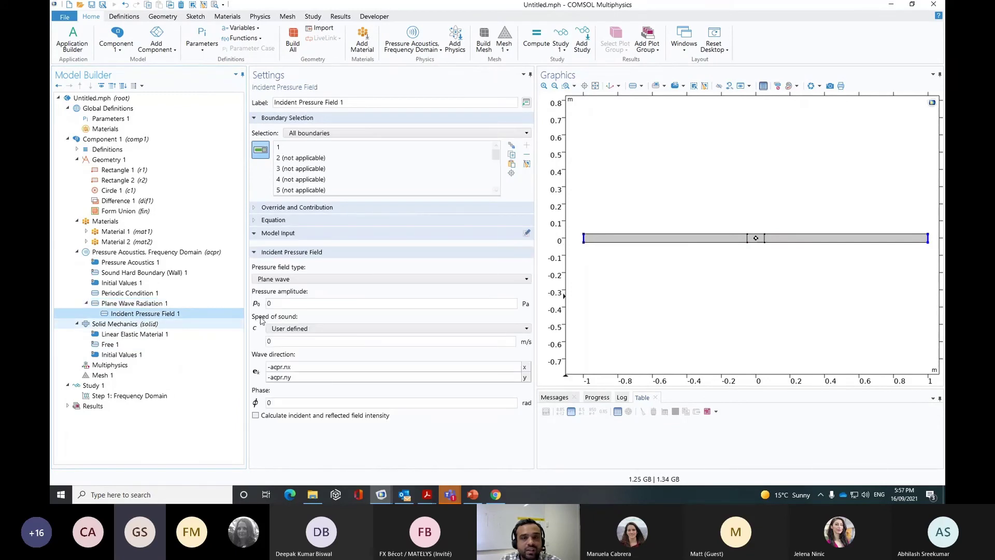
click(526, 164)
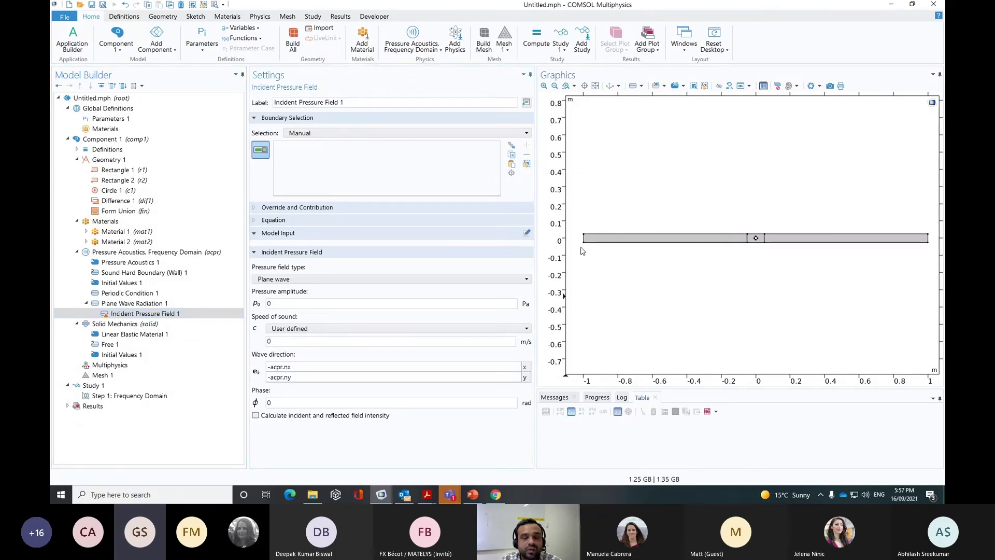
scroll(583, 247, up, 3)
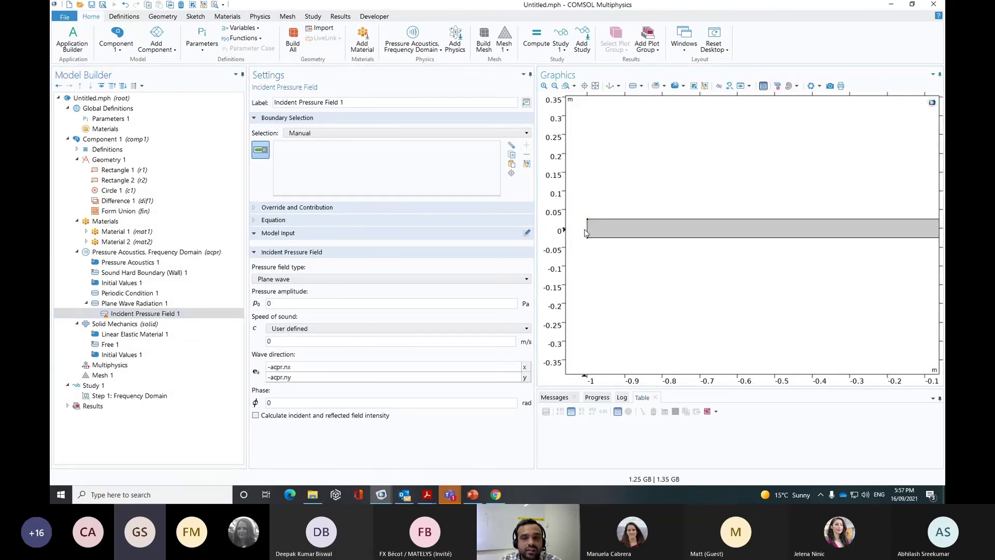
click(587, 239)
scroll(647, 285, down, 3)
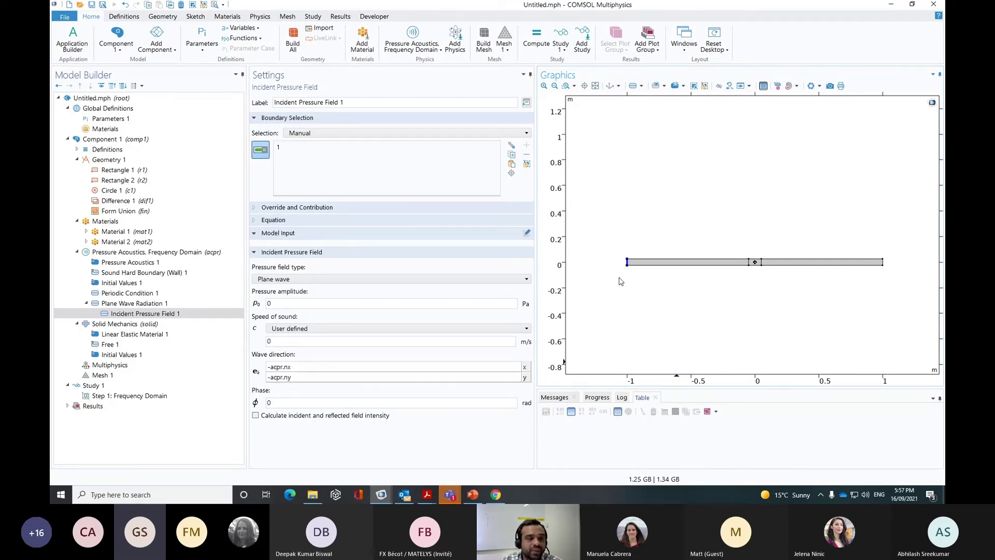
Step: Add a Periodic Condition from the Connections group to the Solid Mechanics interface
click(115, 325)
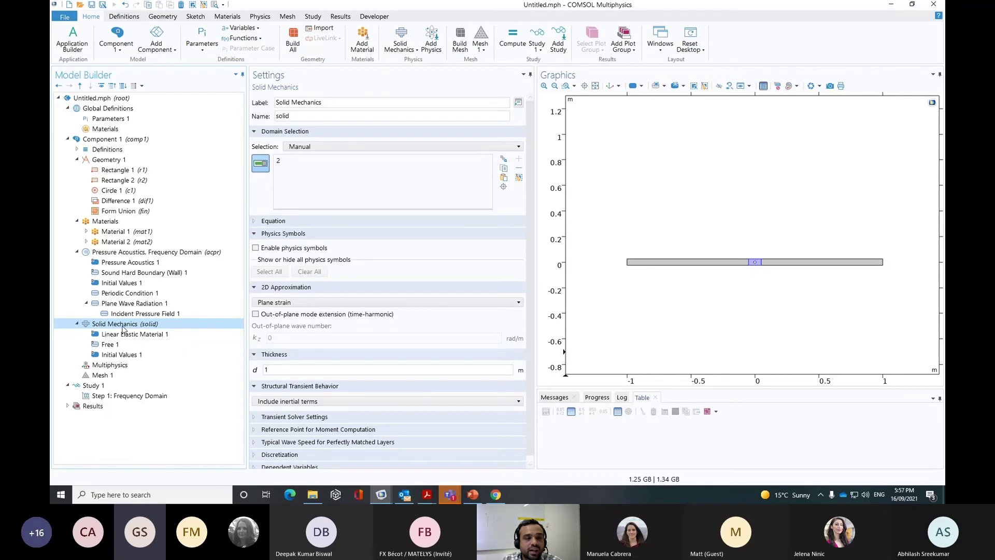
right_click(123, 328)
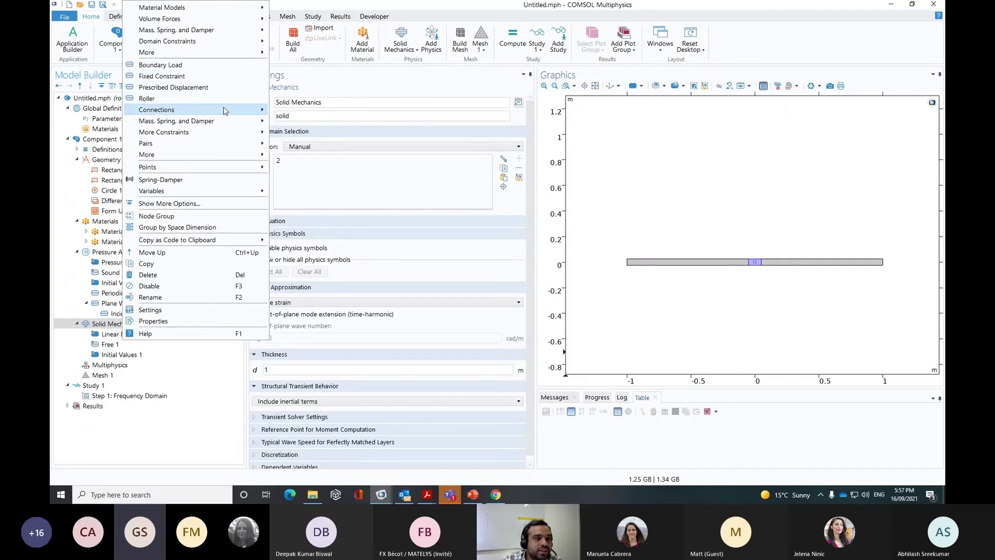
mouse_move(225, 110)
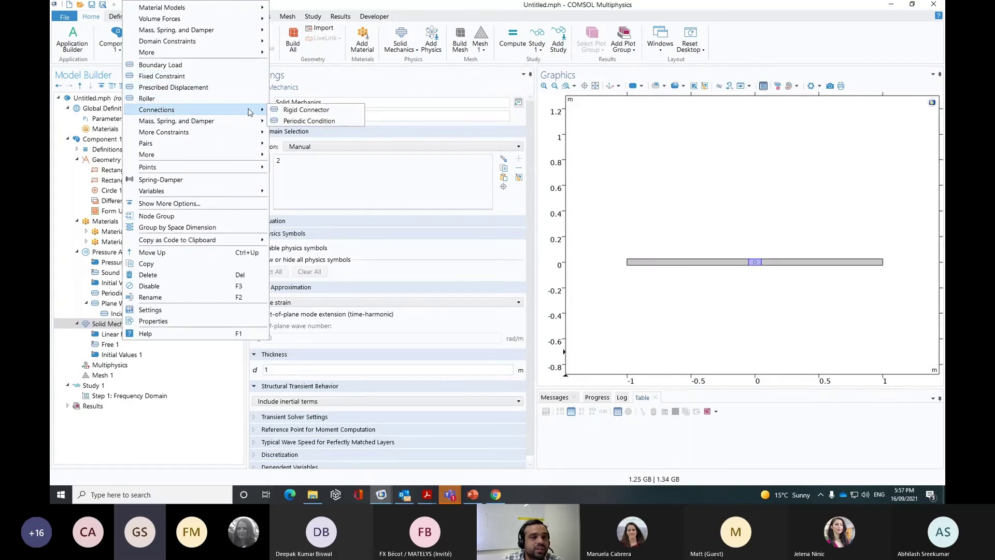
click(309, 121)
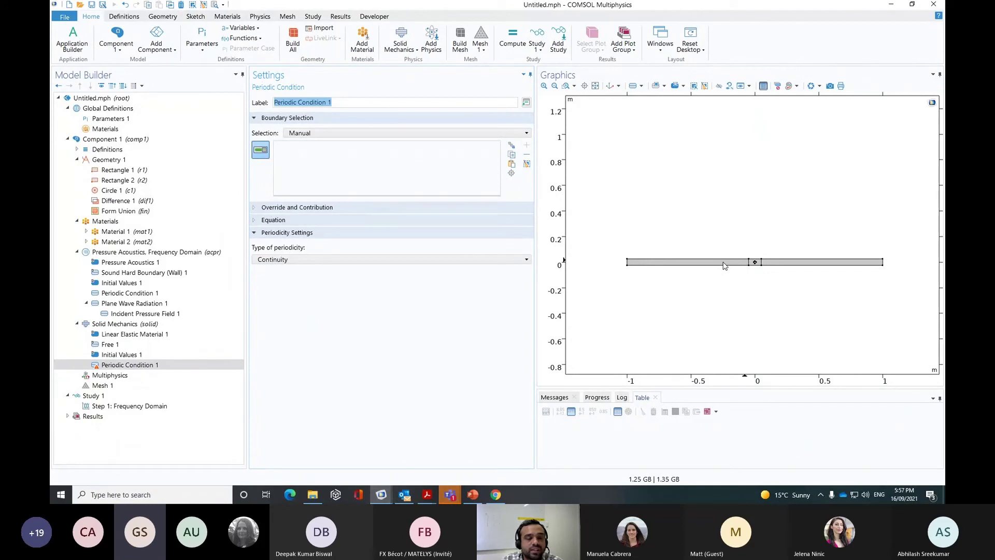
Step: Assign the Solid Mechanics periodic condition to the upper and lower edges of the solid section, boundaries 5 and 6
scroll(751, 321, up, 2)
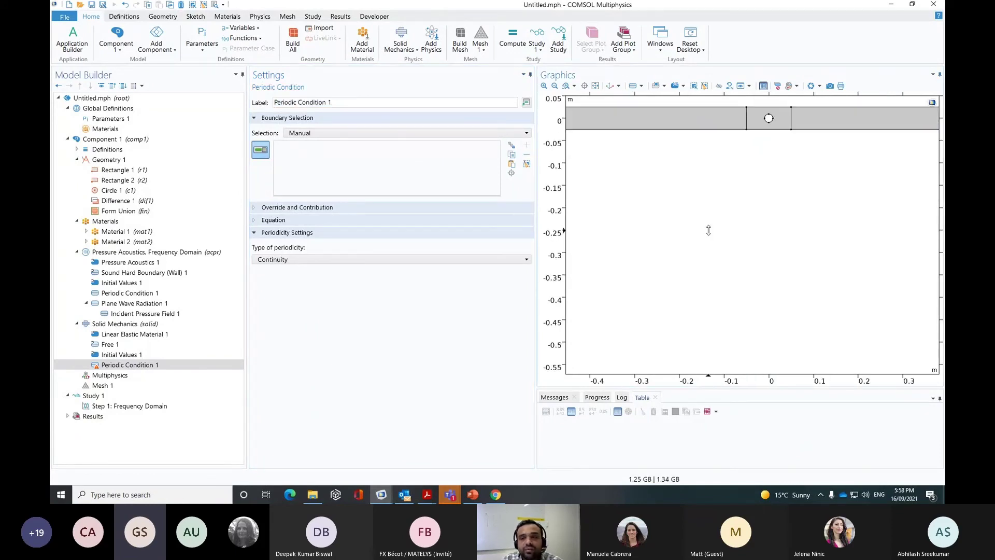
scroll(755, 231, up, 2)
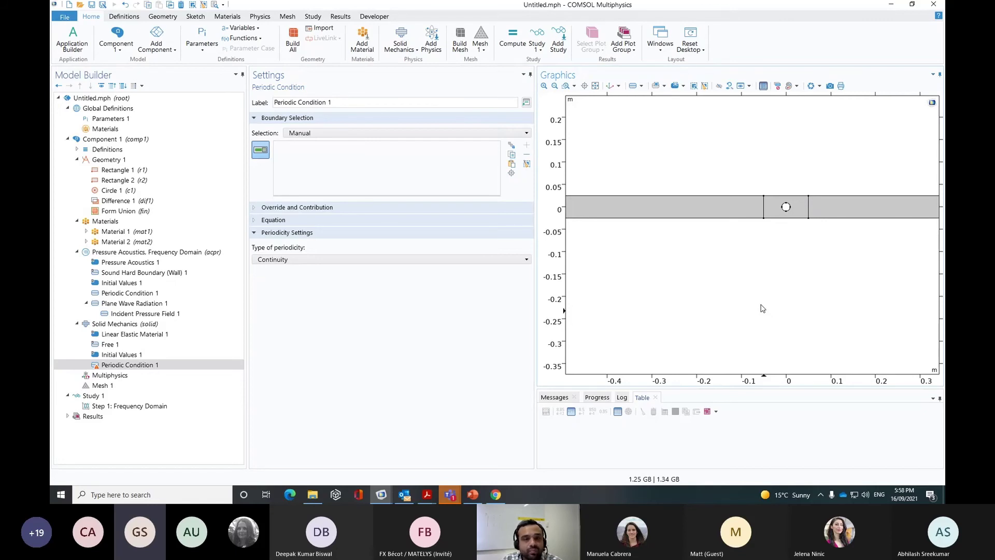
click(788, 200)
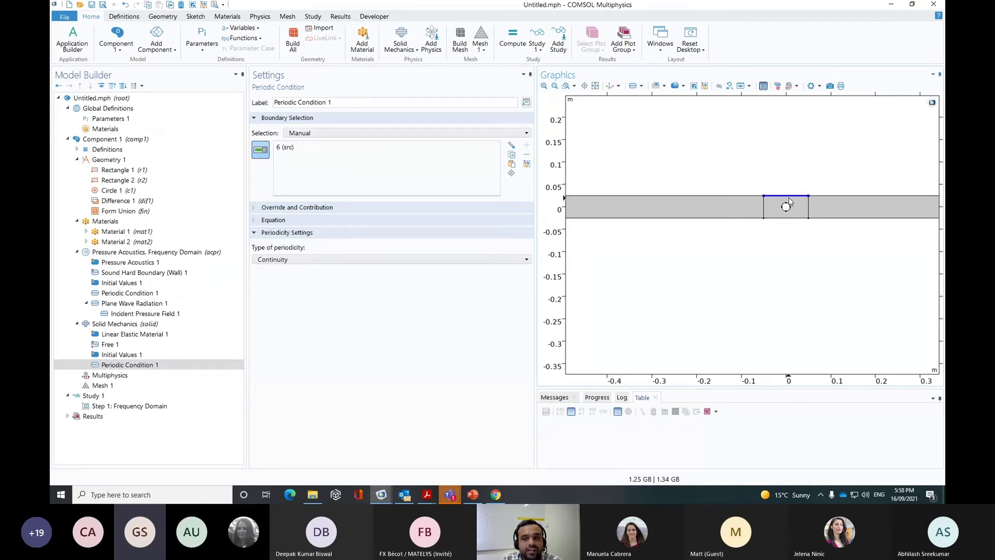
click(799, 223)
scroll(787, 231, up, 2)
right_drag(781, 278, 782, 305)
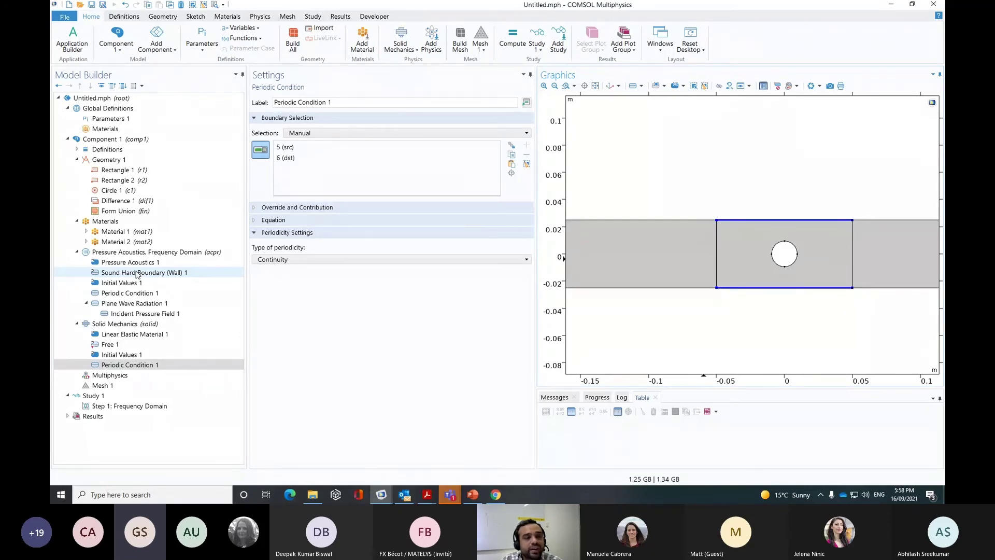
Step: Inspect the boundaries covered by the solid's Free condition and add an Acoustic-Structure Boundary multiphysics coupling
click(147, 324)
click(110, 344)
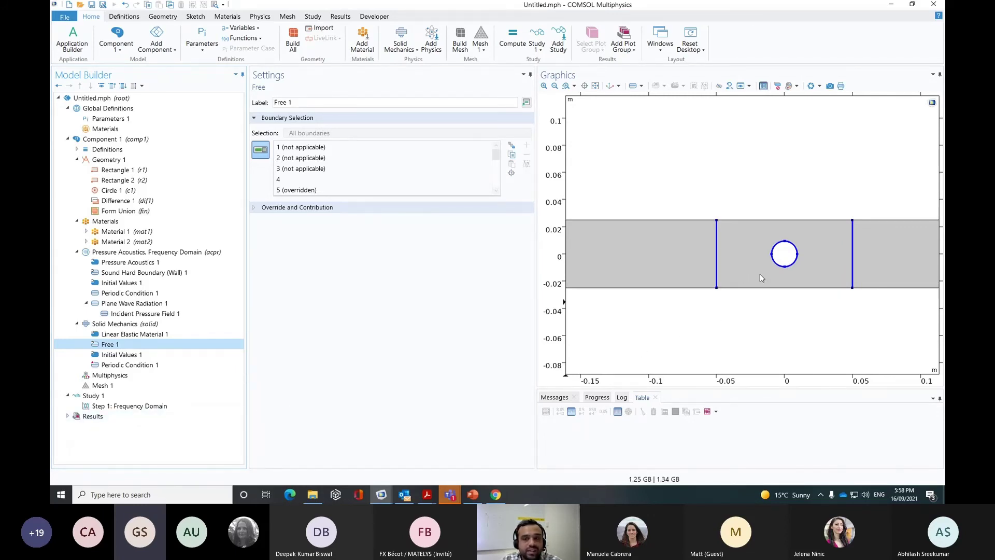
click(110, 376)
right_click(112, 377)
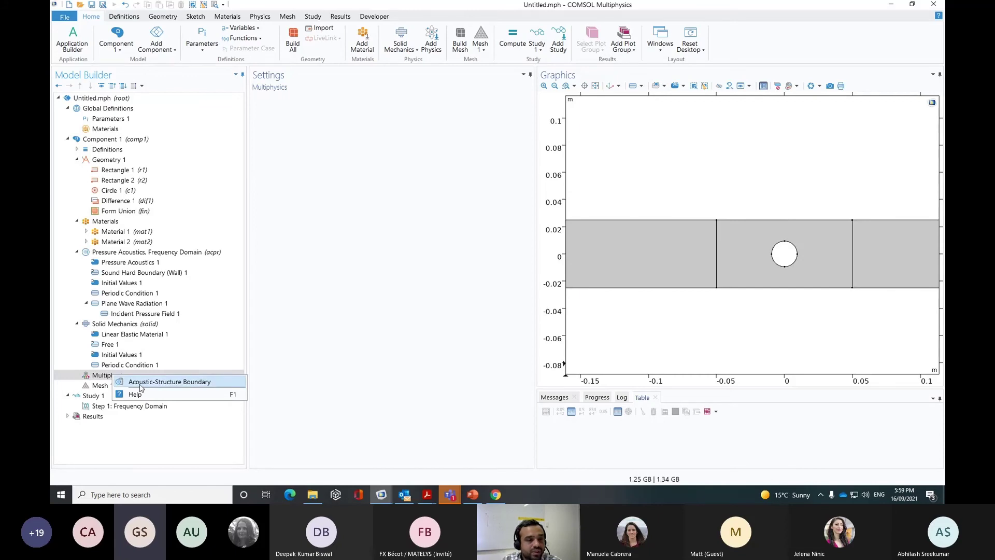
key(Escape)
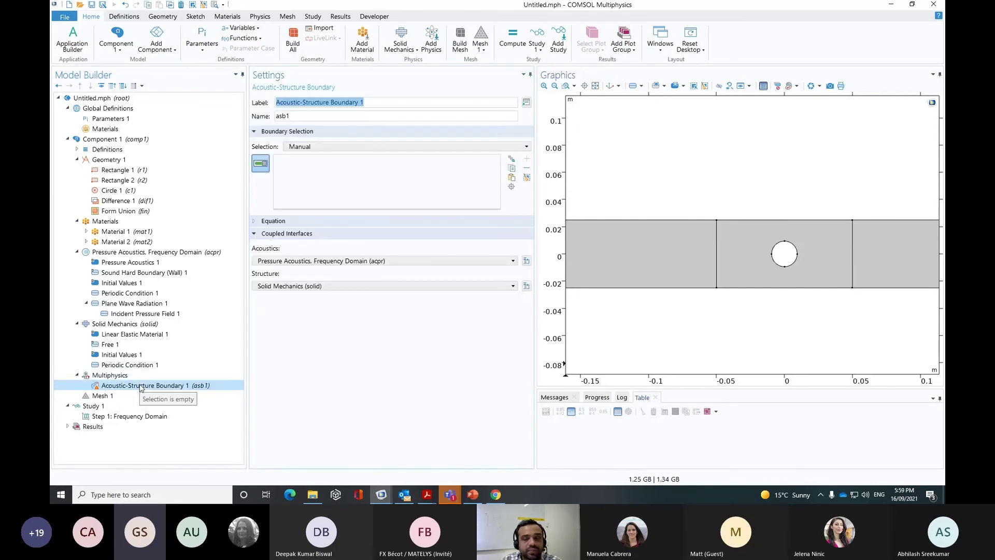
Step: Assign the acoustic-structure coupling to the two vertical fluid-solid interfaces, boundaries 4 and 7, and show its equations
click(717, 256)
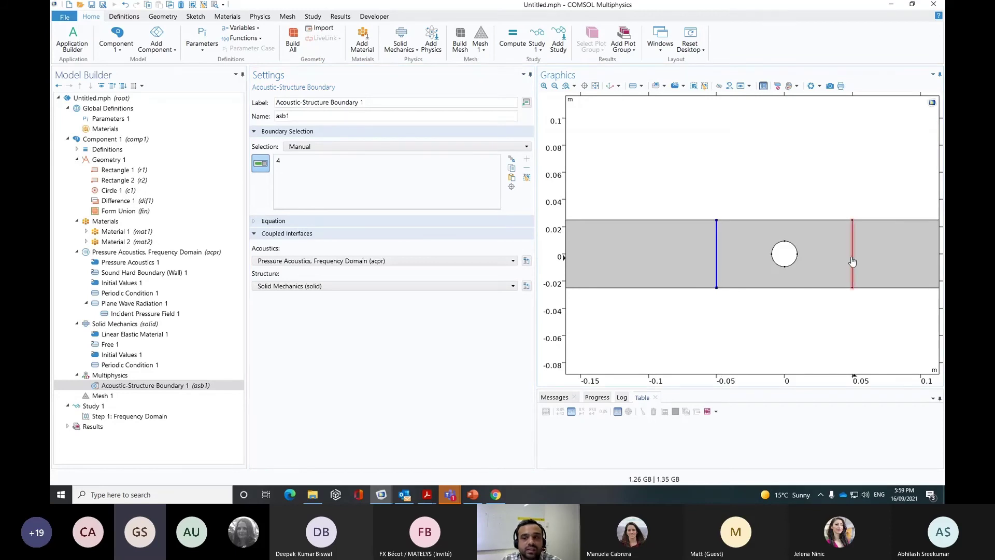
click(853, 261)
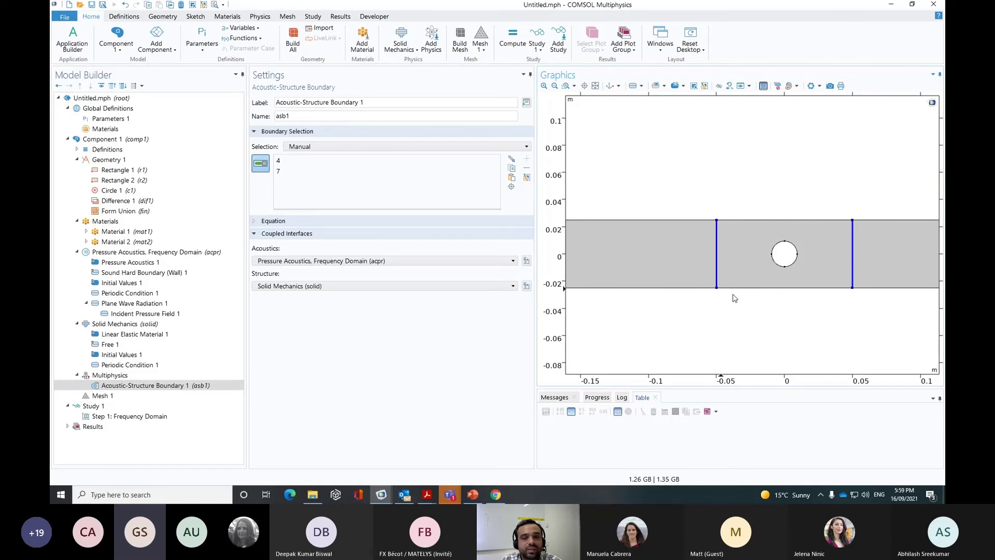
click(254, 221)
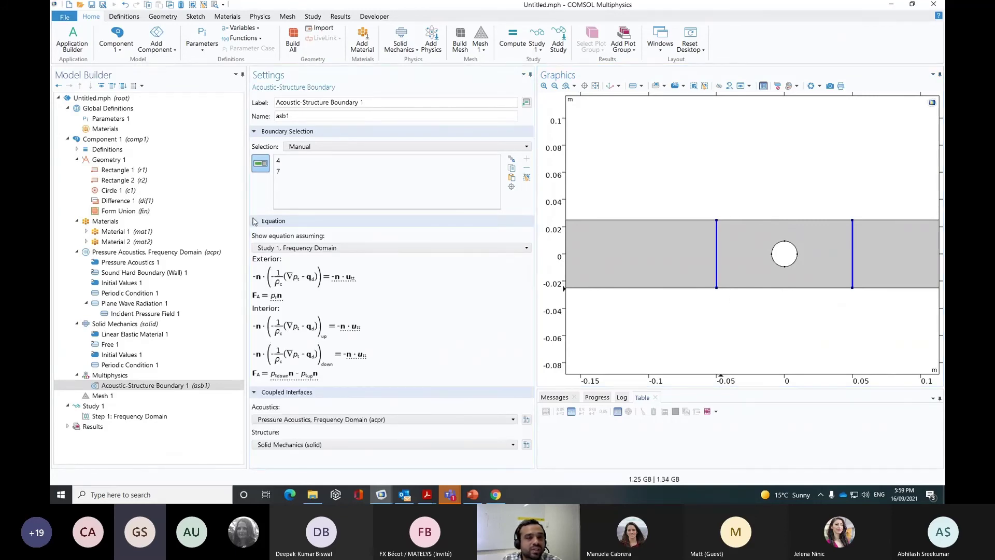